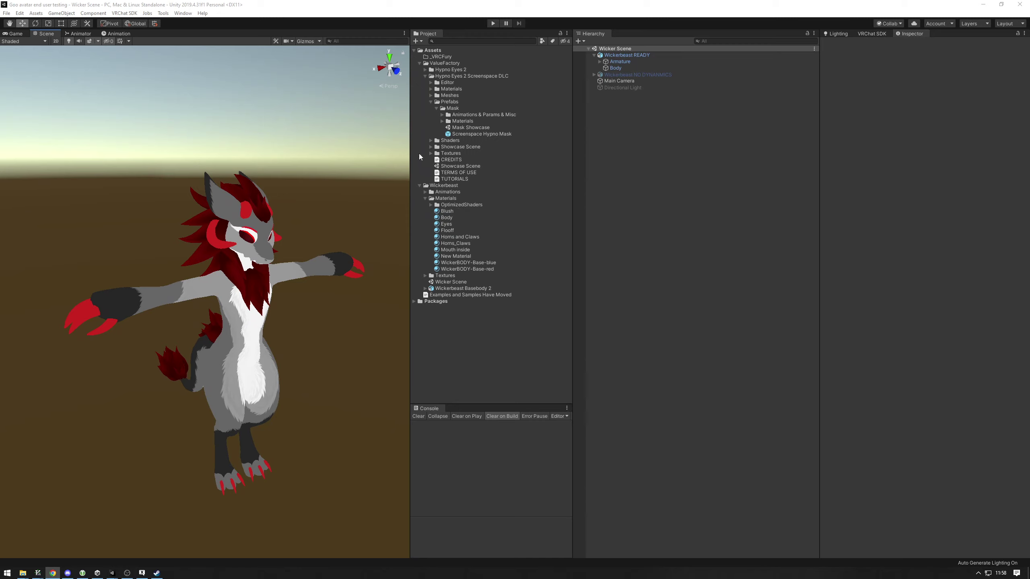
# Add the Screenspace Hypno Mask prefab from the DLC's Prefabs/Mask folder as a child of the Wickerbeast READY avatar
pyautogui.click(433, 64)
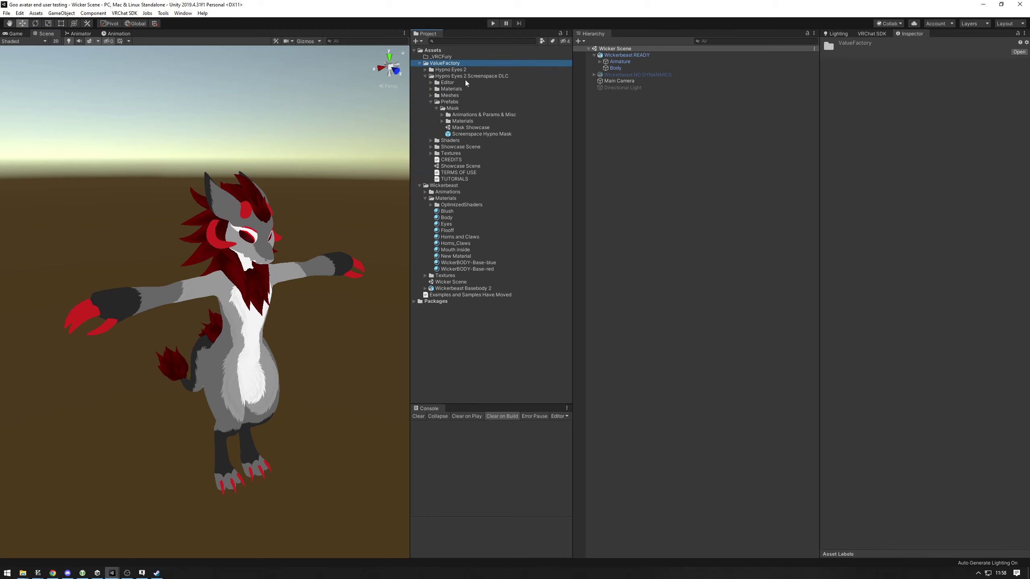
pyautogui.click(485, 77)
pyautogui.click(447, 102)
pyautogui.click(453, 108)
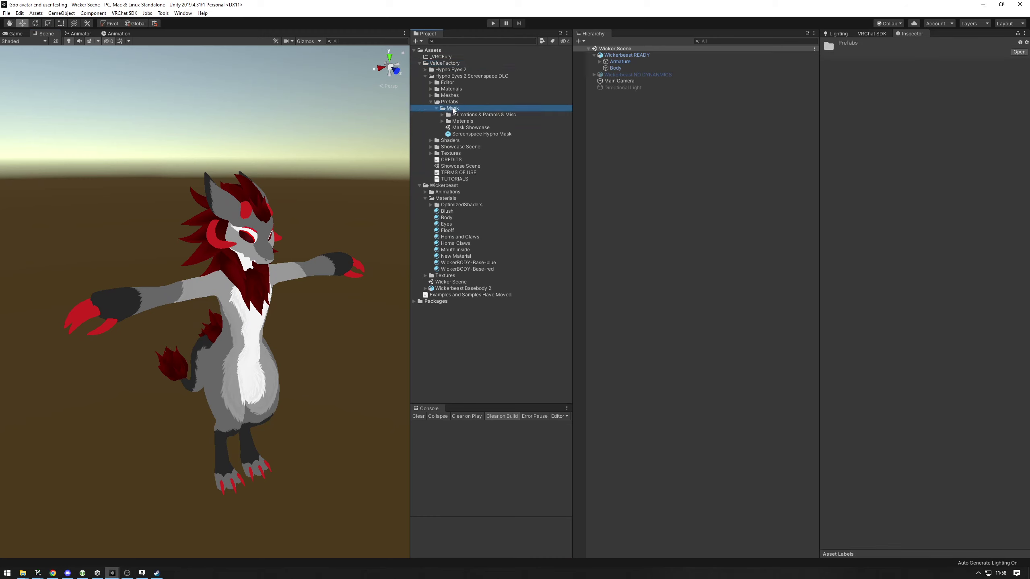
pyautogui.click(461, 135)
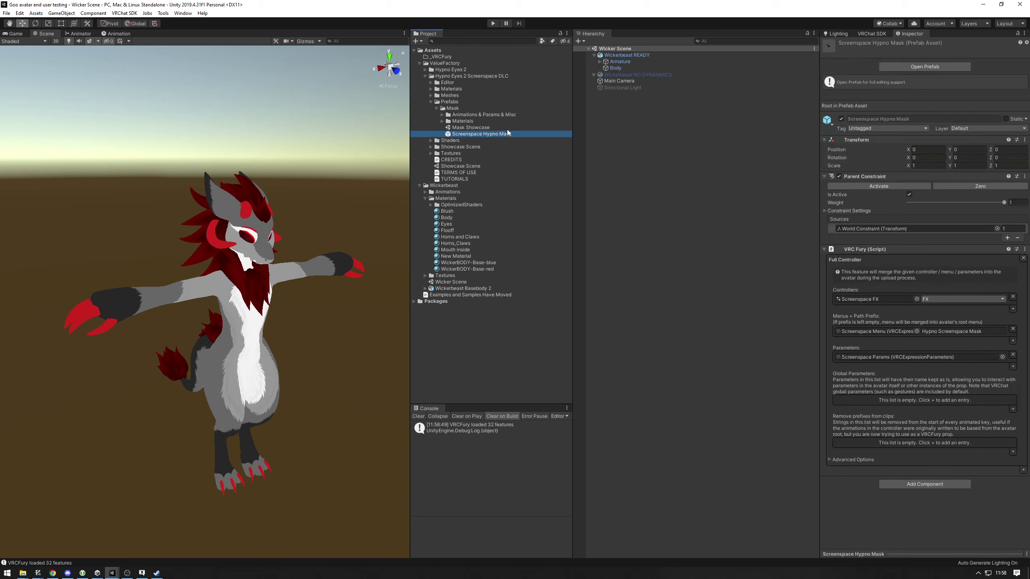
pyautogui.moveTo(484, 135); pyautogui.dragTo(621, 55)
pyautogui.moveTo(403, 191); pyautogui.dragTo(251, 196, button='right')
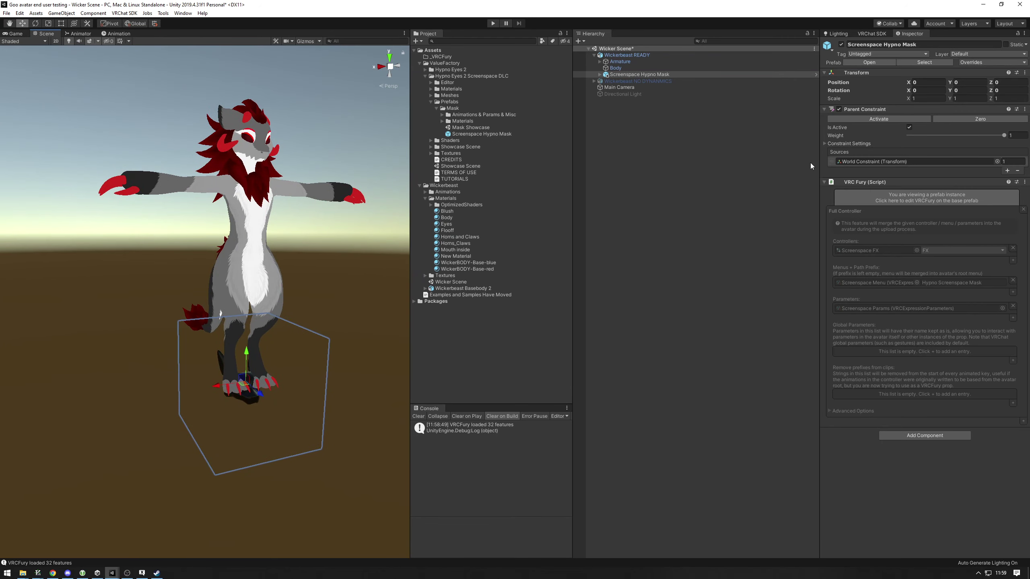
# Disable the Parent Constraint on Screenspace Hypno Mask and expand its hierarchy through Bone Constraint to the Mask object
pyautogui.click(876, 118)
pyautogui.click(839, 110)
pyautogui.click(603, 76)
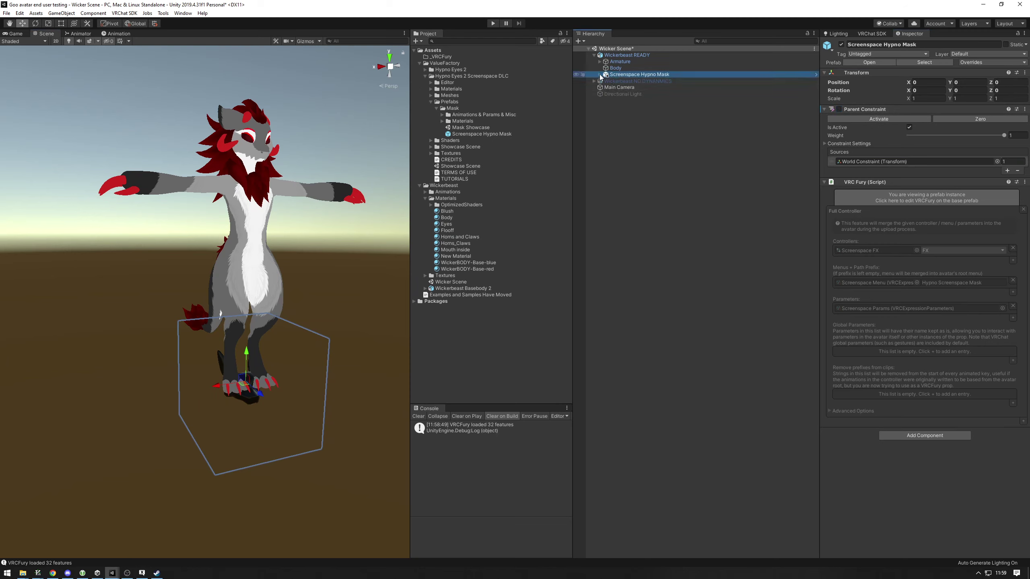
pyautogui.click(600, 75)
pyautogui.click(633, 81)
pyautogui.click(605, 82)
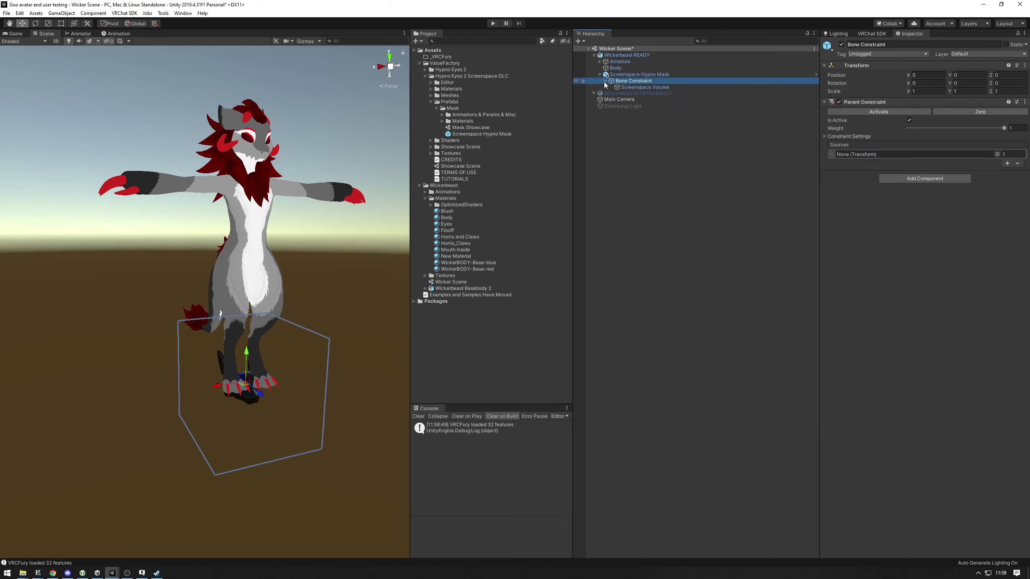
# Undo a trial upward move of the Screenspace Hypno Mask and re-enable its Parent Constraint
pyautogui.click(638, 75)
pyautogui.moveTo(245, 350); pyautogui.dragTo(249, 95)
pyautogui.hotkey('ctrl', 'z')
pyautogui.moveTo(312, 234); pyautogui.dragTo(332, 270, button='right')
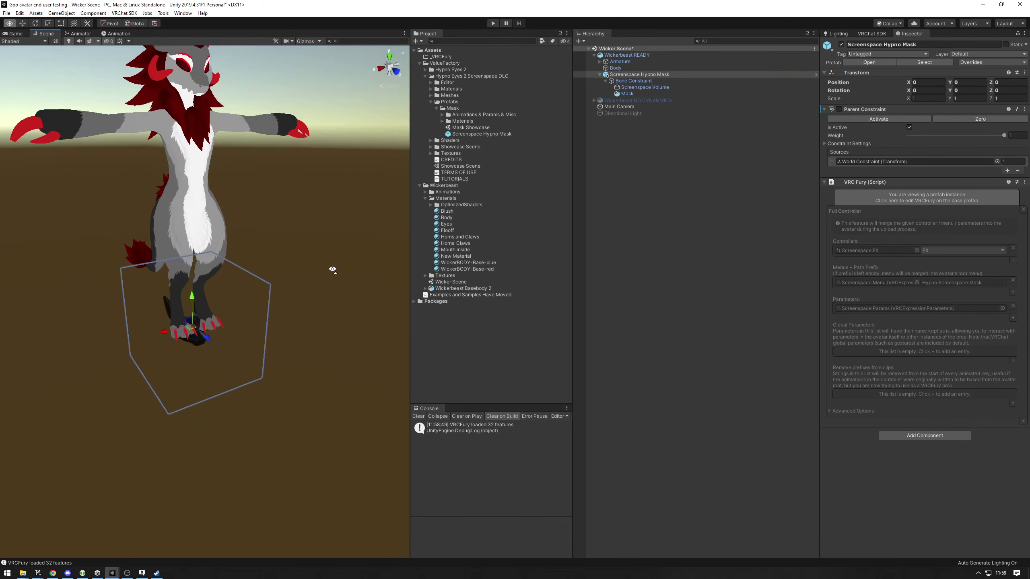
pyautogui.click(671, 75)
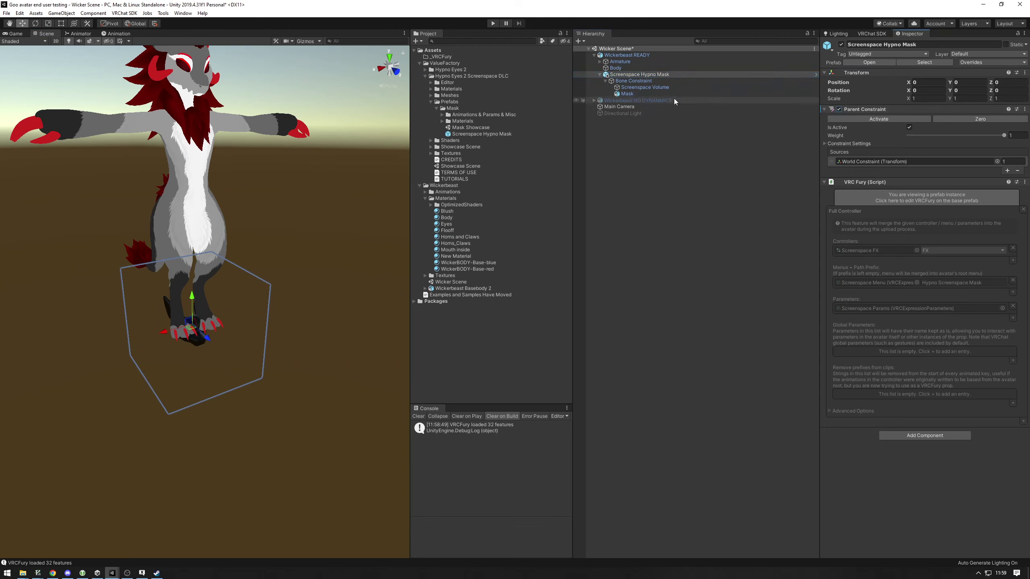
# Review the Bone Constraint object's Parent Constraint and its placement relative to the avatar
pyautogui.click(656, 83)
pyautogui.click(838, 102)
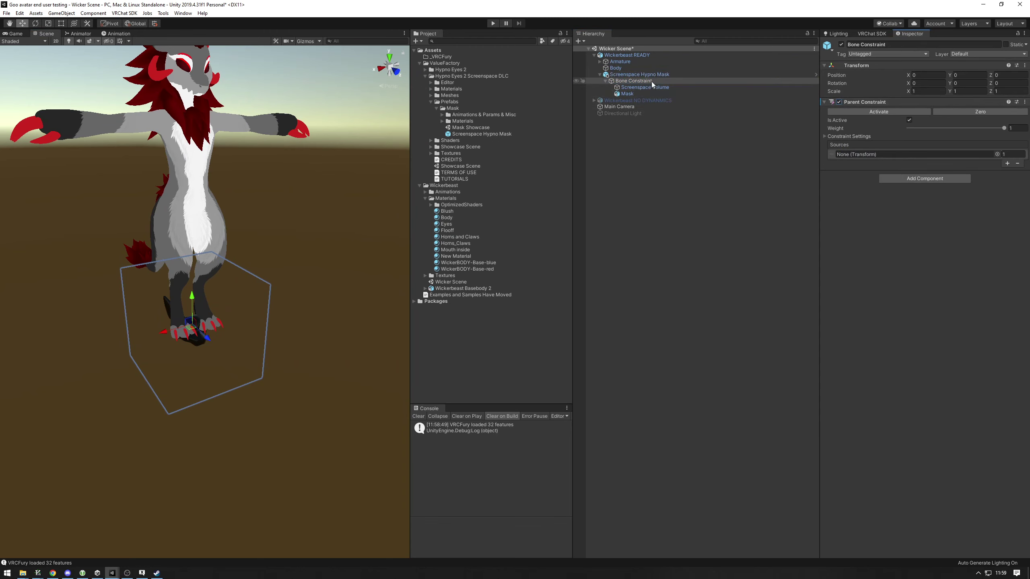
pyautogui.moveTo(227, 249); pyautogui.dragTo(217, 347, button='right')
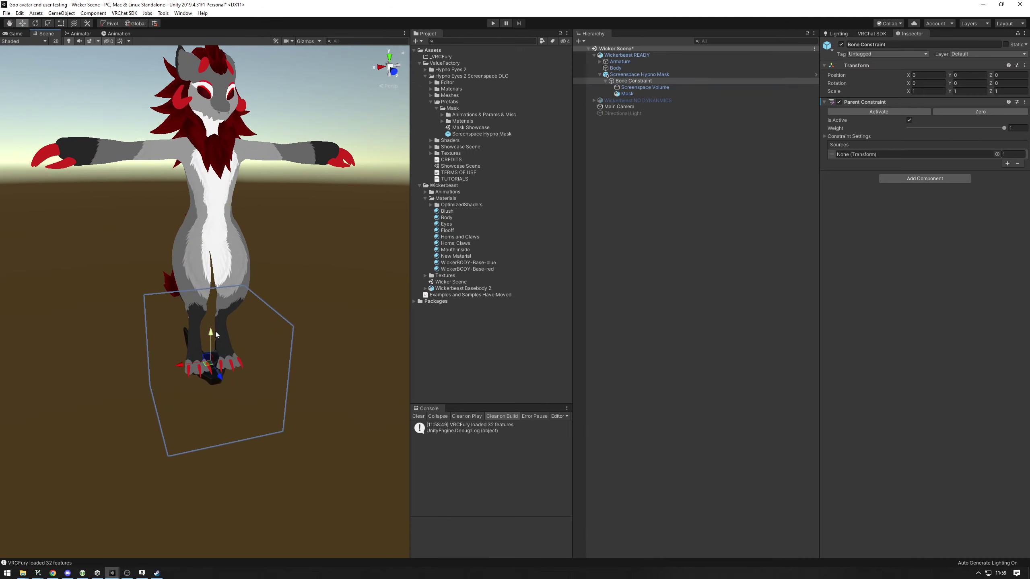
pyautogui.moveTo(53, 185); pyautogui.dragTo(171, 214, button='right')
pyautogui.moveTo(163, 134); pyautogui.dragTo(69, 142, button='right')
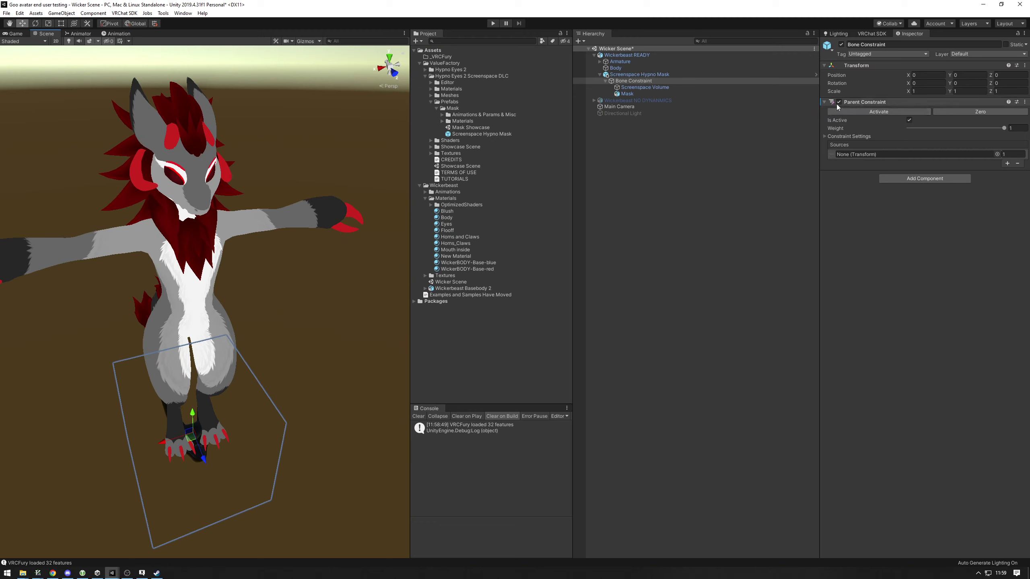
# Expand the avatar's armature down the left arm chain and select the hand.L bone
pyautogui.click(620, 61)
pyautogui.click(600, 61)
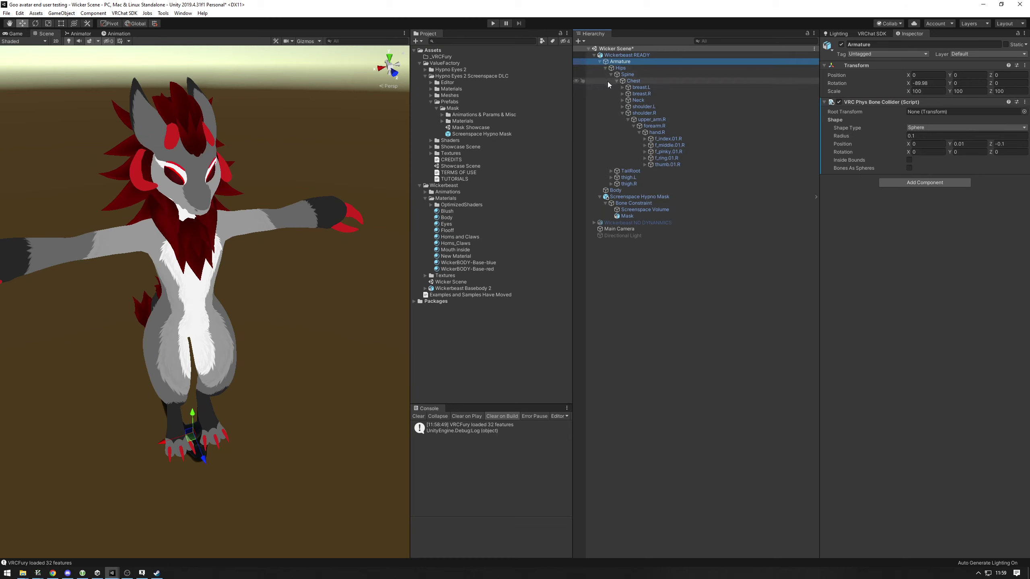
pyautogui.click(622, 113)
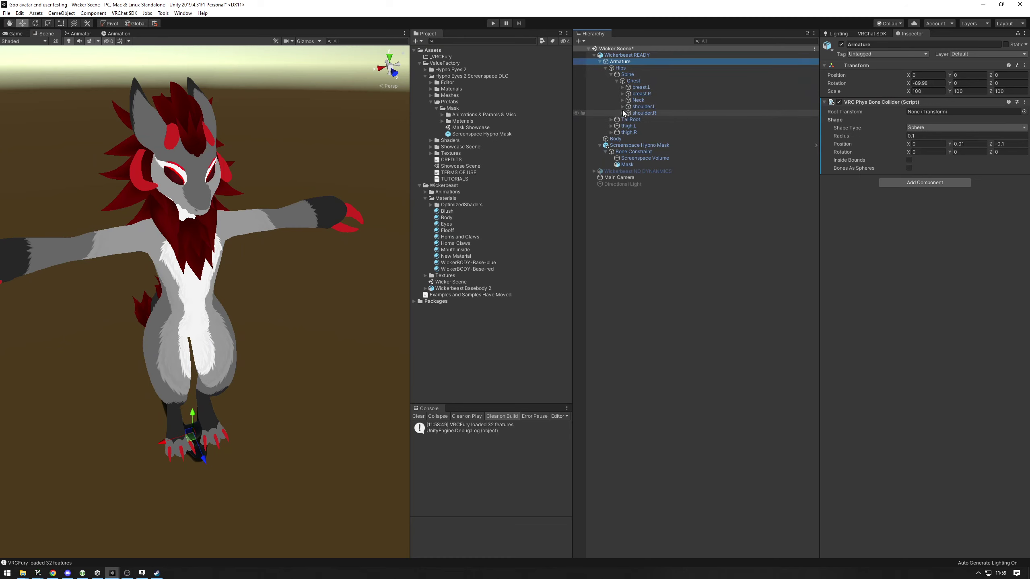
pyautogui.click(622, 106)
pyautogui.click(628, 112)
pyautogui.click(634, 119)
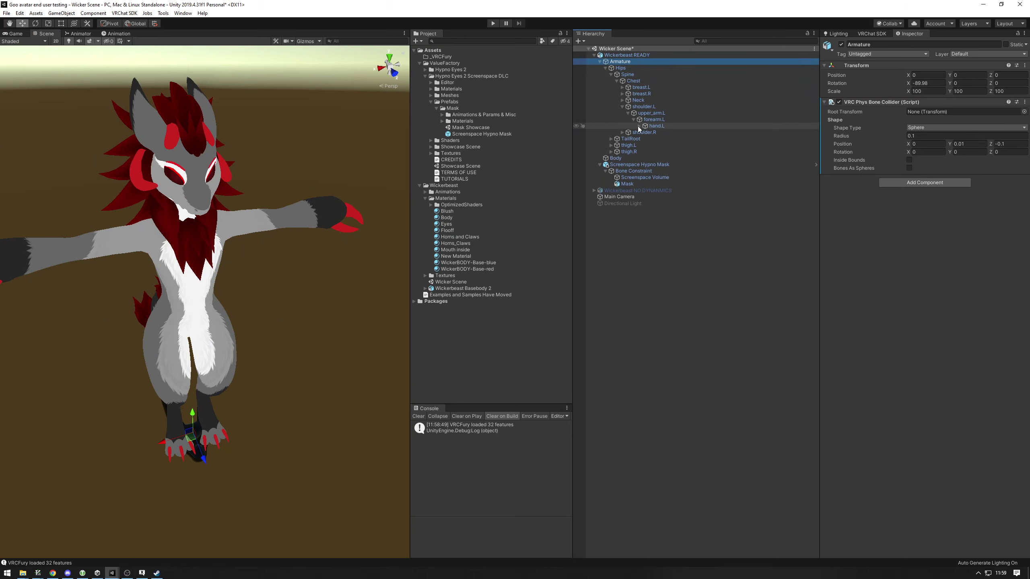
pyautogui.click(640, 126)
pyautogui.click(654, 126)
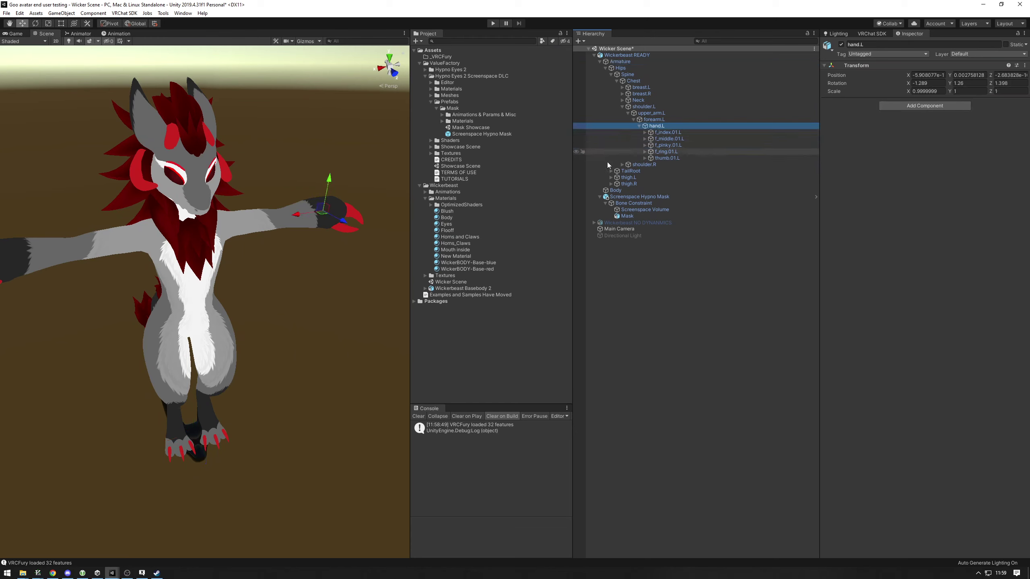
# Assign hand.L as the source of the Bone Constraint object's Parent Constraint
pyautogui.click(633, 203)
pyautogui.moveTo(657, 126); pyautogui.dragTo(859, 154)
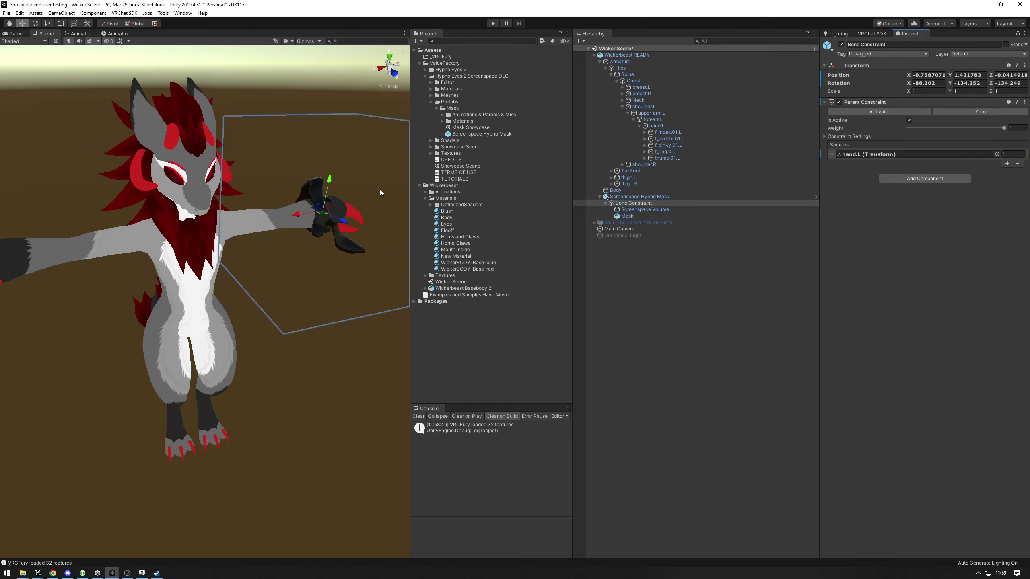
pyautogui.press('f')
pyautogui.moveTo(310, 181); pyautogui.dragTo(225, 181, button='right')
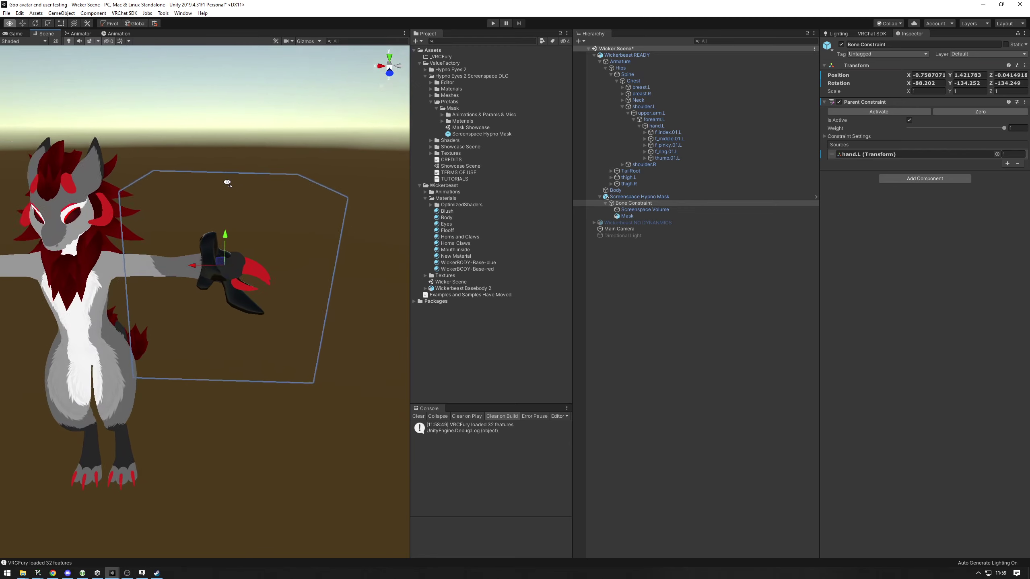
pyautogui.moveTo(226, 182); pyautogui.dragTo(145, 182, button='middle')
# Try to rotate the root Screenspace Hypno Mask object in the scene
pyautogui.click(657, 197)
pyautogui.press('e')
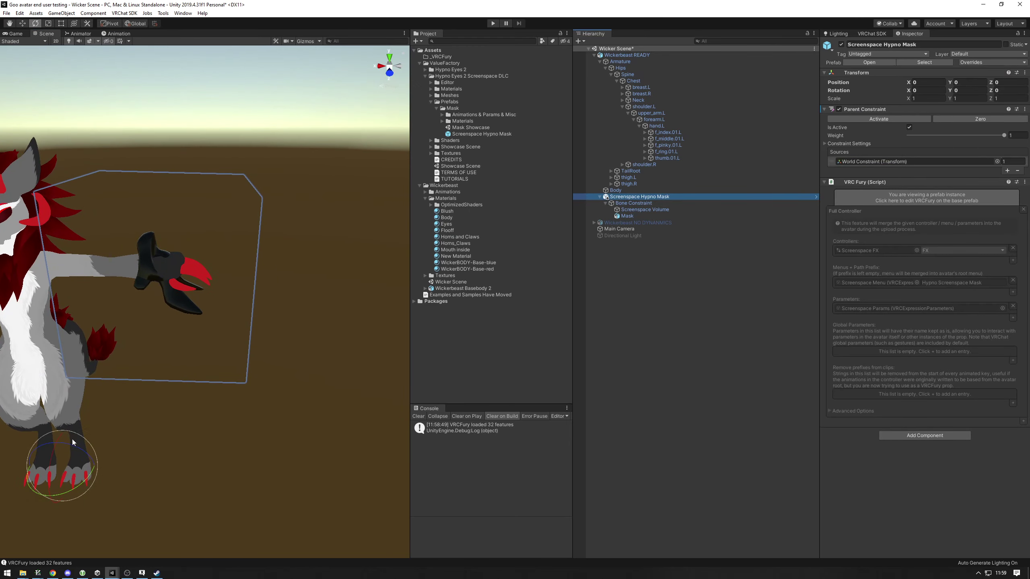
pyautogui.moveTo(73, 443); pyautogui.dragTo(52, 405)
pyautogui.moveTo(232, 405); pyautogui.dragTo(194, 418, button='right')
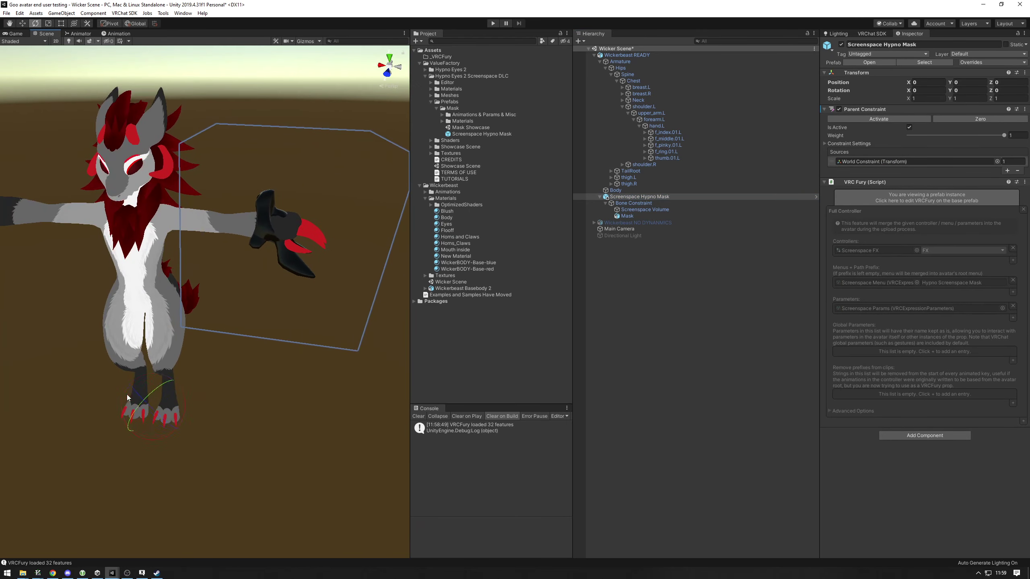
pyautogui.click(662, 204)
pyautogui.moveTo(330, 170); pyautogui.dragTo(336, 161, button='right')
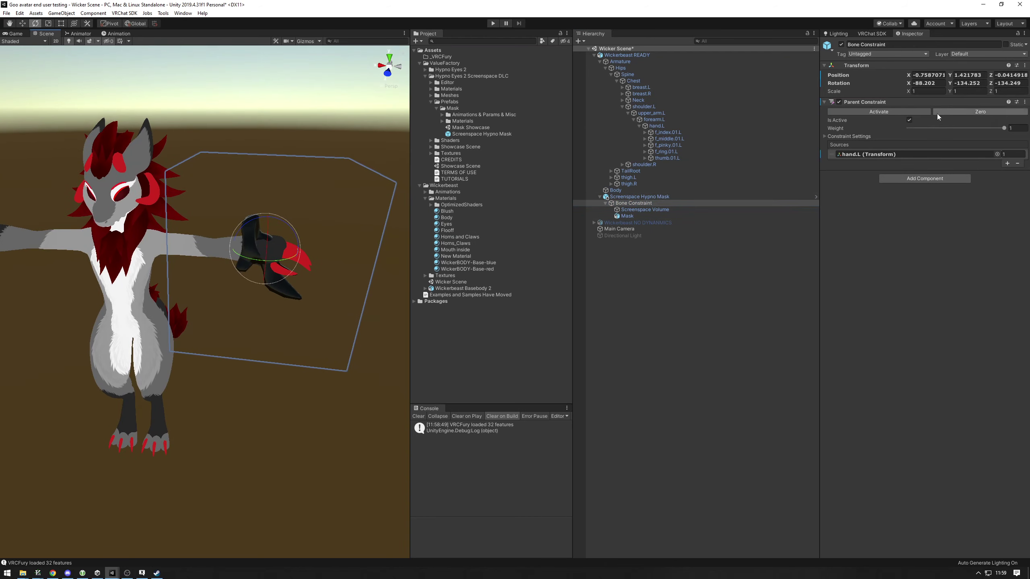
pyautogui.click(639, 196)
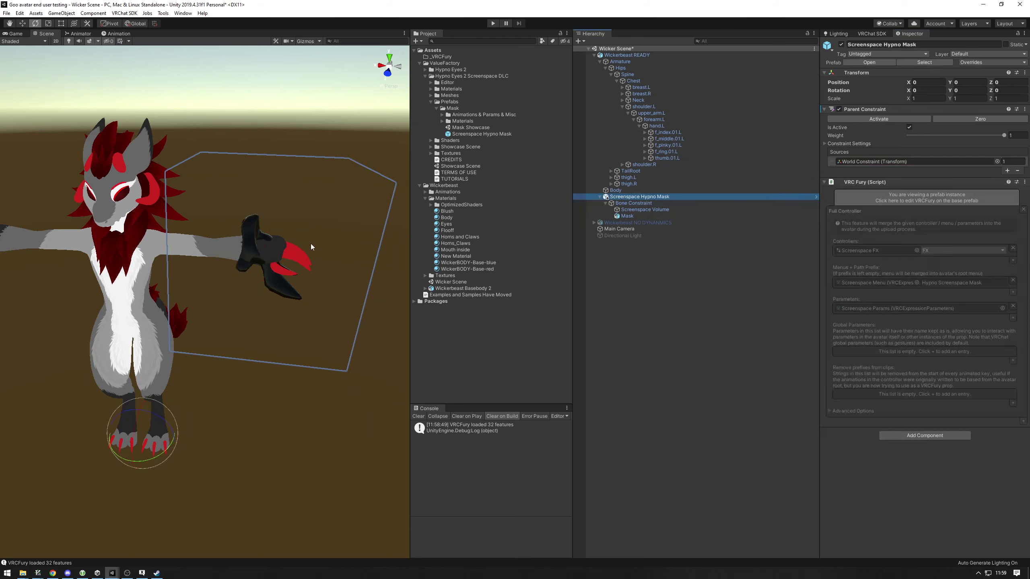
pyautogui.moveTo(152, 415); pyautogui.dragTo(140, 435)
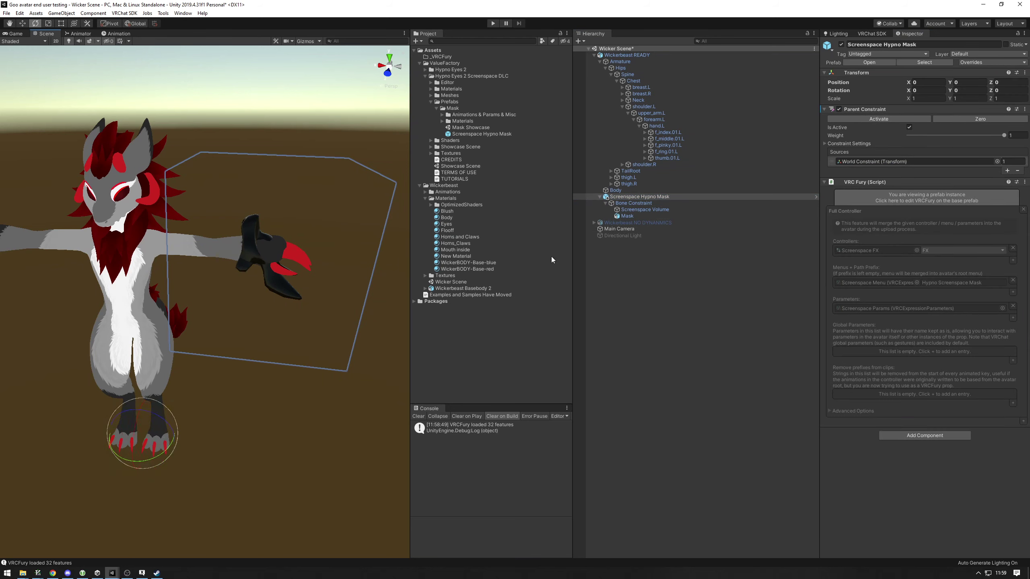
# Disable the Parent Constraint component on the Bone Constraint object
pyautogui.click(637, 204)
pyautogui.moveTo(300, 243); pyautogui.dragTo(231, 233, button='right')
pyautogui.click(969, 115)
pyautogui.moveTo(266, 262)
pyautogui.mouseDown()
pyautogui.moveTo(254, 243)
pyautogui.moveTo(265, 261)
pyautogui.mouseUp()
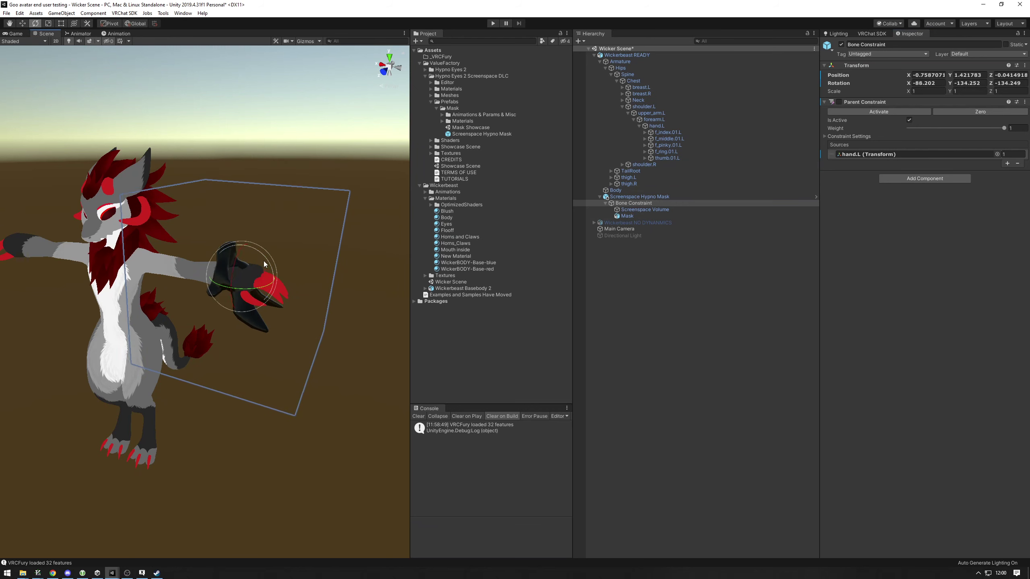
# Rotate the Bone Constraint object freehand and move it just beyond the left hand, to about X -0.987, Y 1.273
pyautogui.moveTo(260, 251); pyautogui.dragTo(266, 260, button='right')
pyautogui.press('w')
pyautogui.keyDown('alt'); pyautogui.moveTo(266, 259); pyautogui.dragTo(280, 255); pyautogui.keyUp('alt')
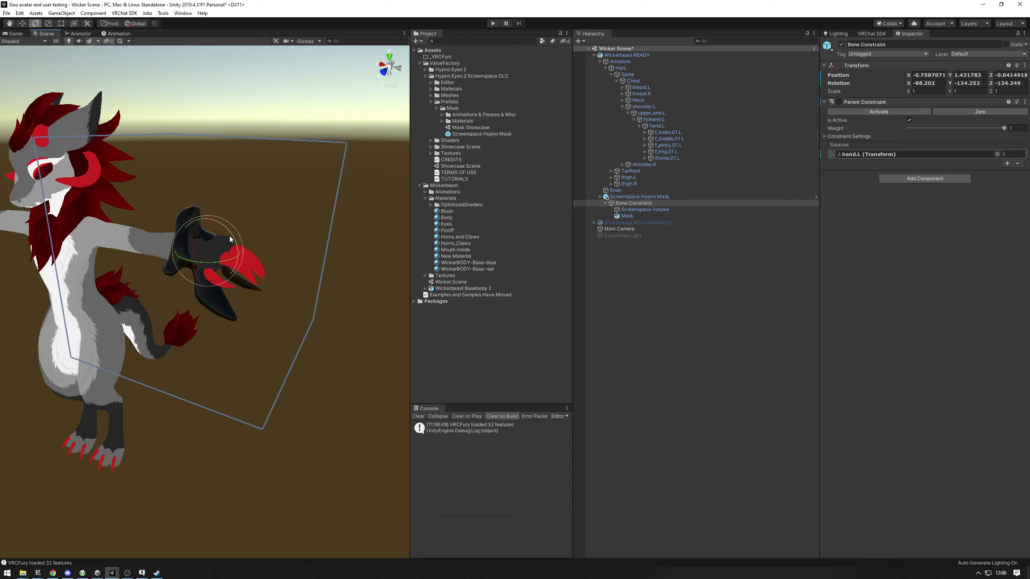
pyautogui.keyDown('alt'); pyautogui.moveTo(231, 247); pyautogui.dragTo(282, 196); pyautogui.keyUp('alt')
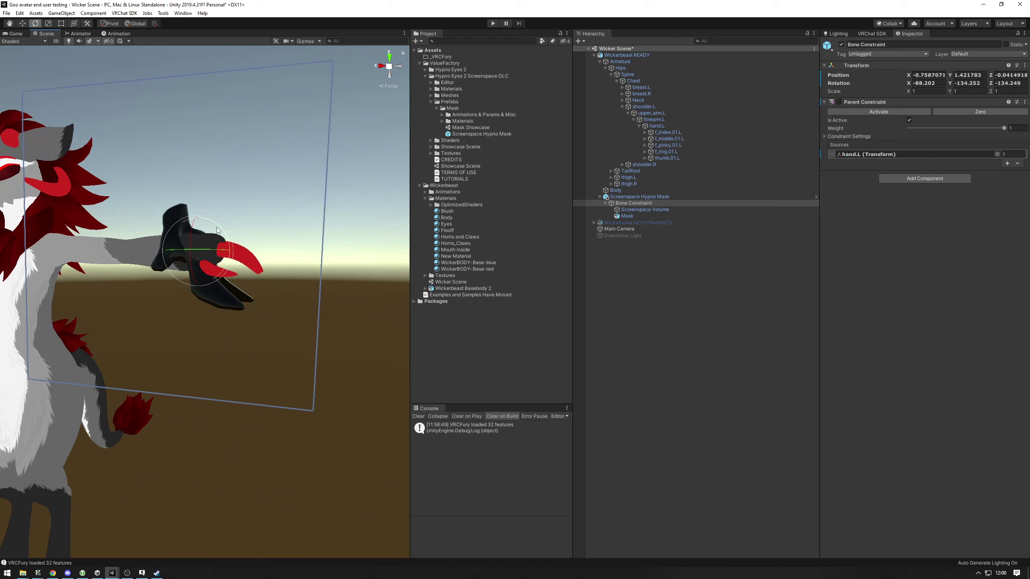
pyautogui.moveTo(218, 230); pyautogui.dragTo(188, 359)
pyautogui.moveTo(192, 245); pyautogui.dragTo(209, 287)
pyautogui.press('w')
pyautogui.moveTo(201, 231); pyautogui.dragTo(231, 291)
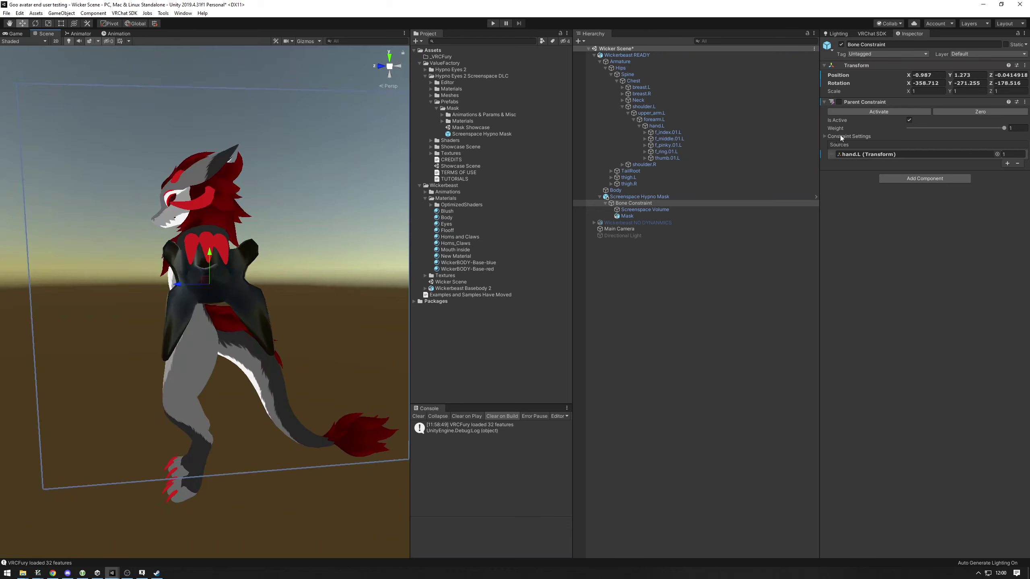
# Show the Bone Constraint's constraint settings and activate its Parent Constraint with the current hand.L offset, enabling the component again
pyautogui.click(842, 137)
pyautogui.moveTo(355, 177); pyautogui.dragTo(390, 177, button='middle')
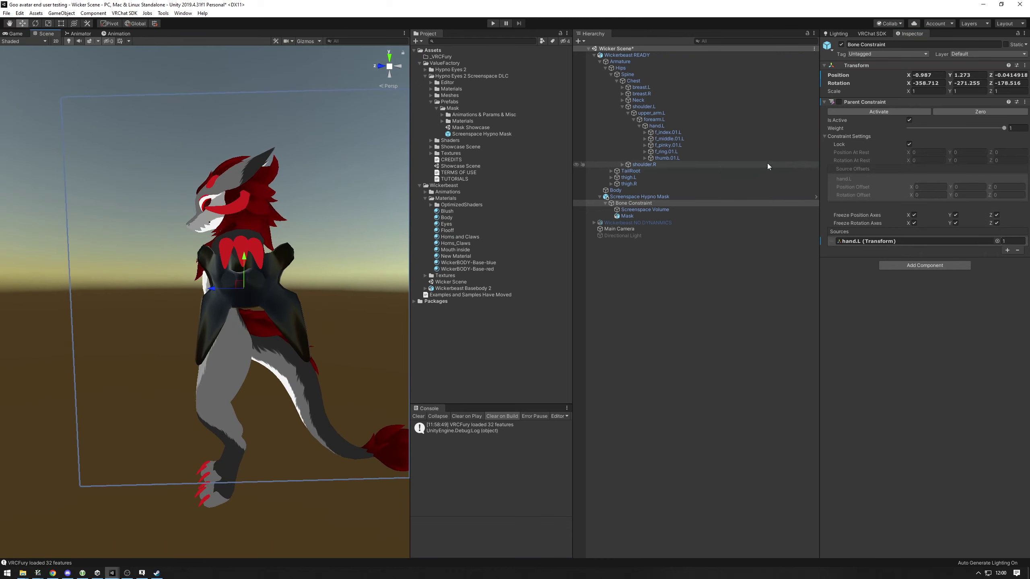
pyautogui.click(907, 110)
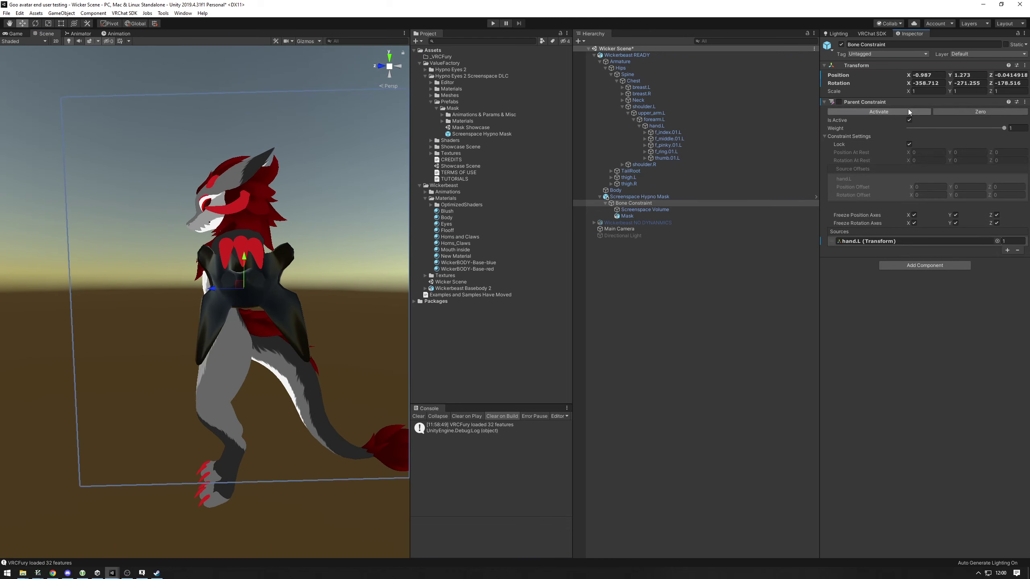
pyautogui.click(839, 102)
# Examine the repositioned mask at the avatar's left hand from several angles
pyautogui.moveTo(322, 189); pyautogui.dragTo(379, 189, button='right')
pyautogui.press('a')
pyautogui.moveTo(280, 216); pyautogui.dragTo(448, 231, button='right')
pyautogui.press('w')
pyautogui.press('a')
pyautogui.moveTo(245, 243); pyautogui.dragTo(257, 148)
pyautogui.press('s')
pyautogui.moveTo(283, 158); pyautogui.dragTo(237, 173, button='right')
pyautogui.keyDown('alt'); pyautogui.moveTo(238, 173); pyautogui.dragTo(315, 196); pyautogui.keyUp('alt')
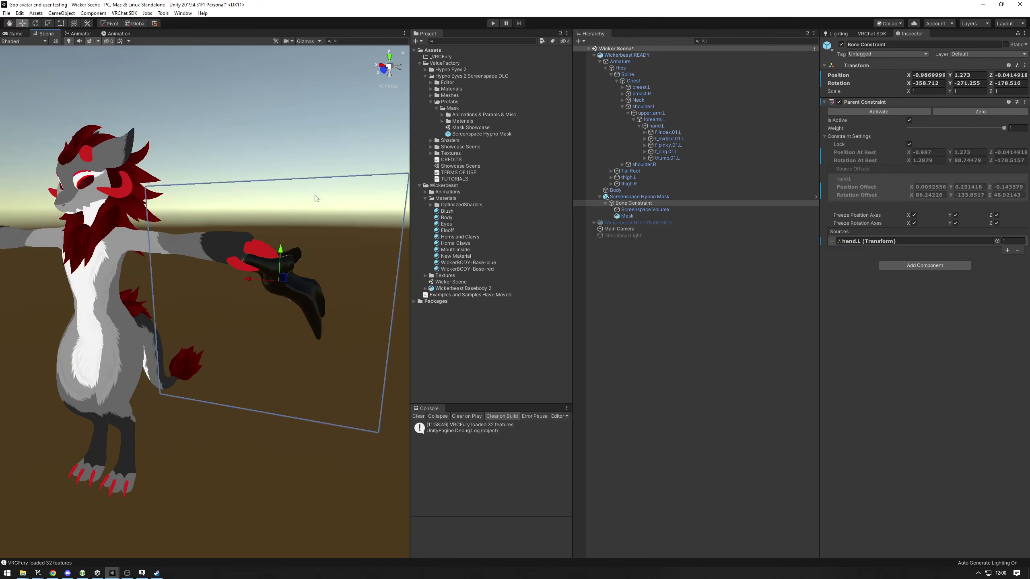
# Browse the mask's Animations & Params & Misc folder and its 1D, Logarithmic and Polar 2D materials
pyautogui.click(656, 198)
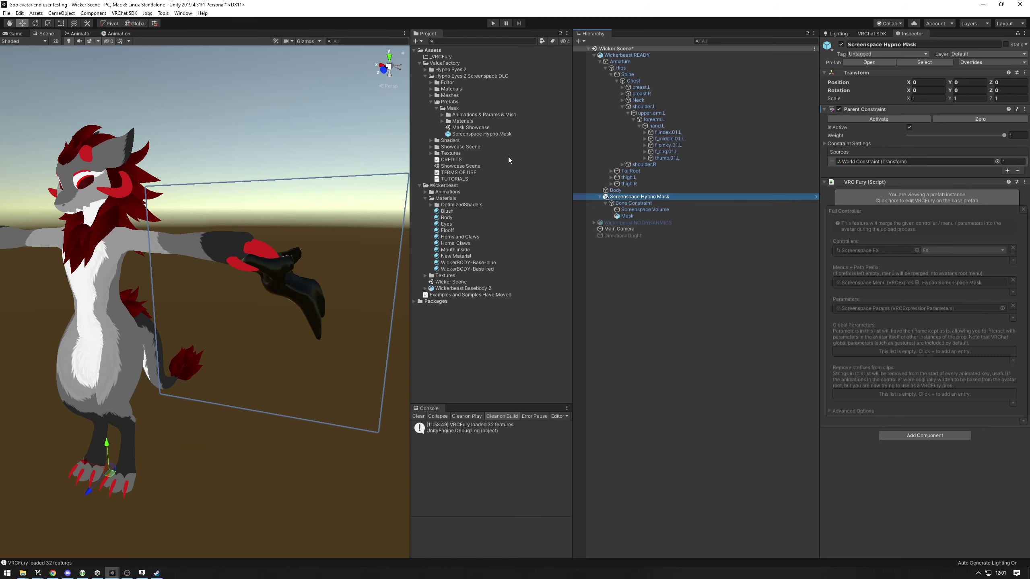
pyautogui.click(442, 114)
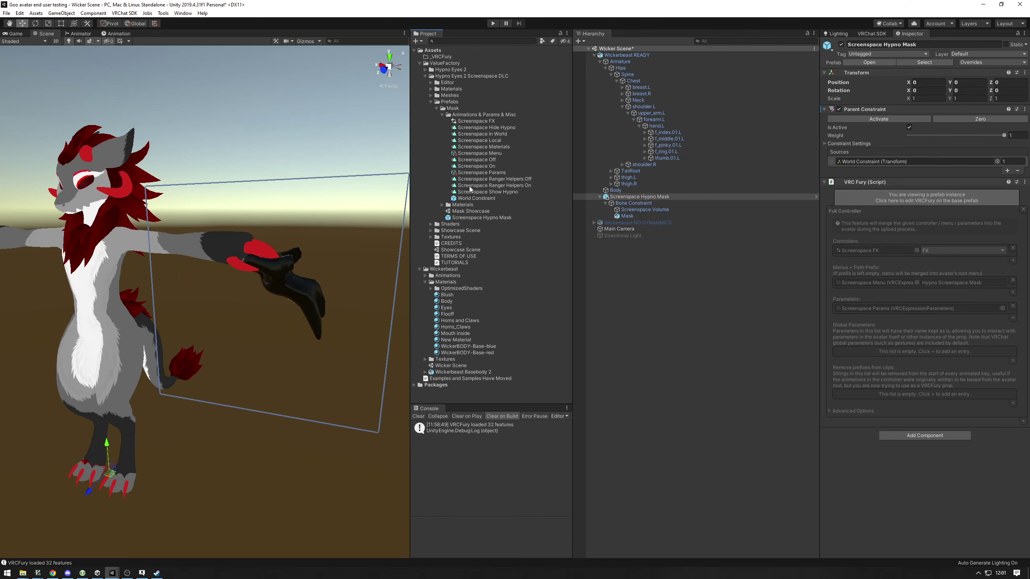
pyautogui.click(442, 205)
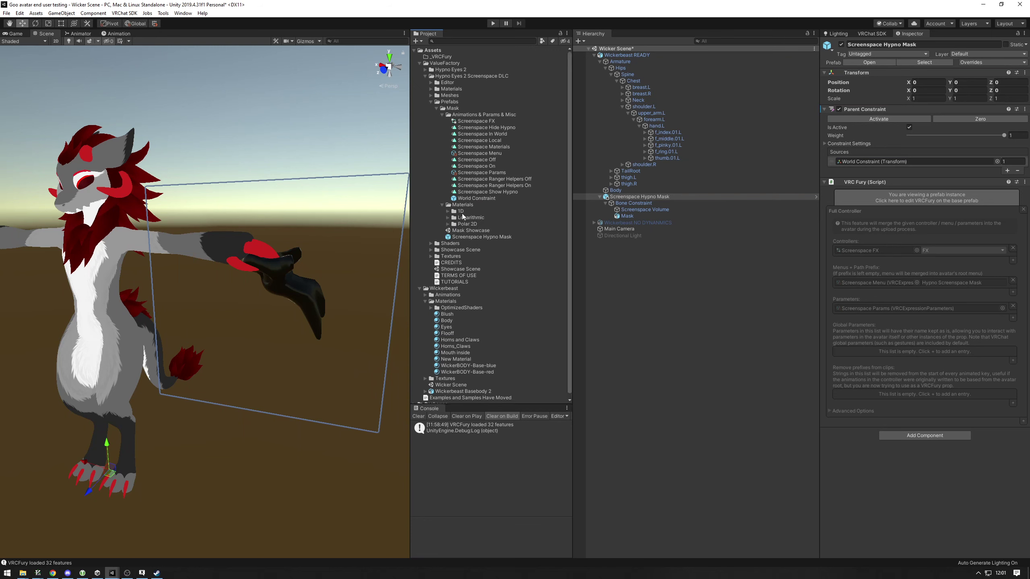
pyautogui.click(447, 211)
pyautogui.click(448, 288)
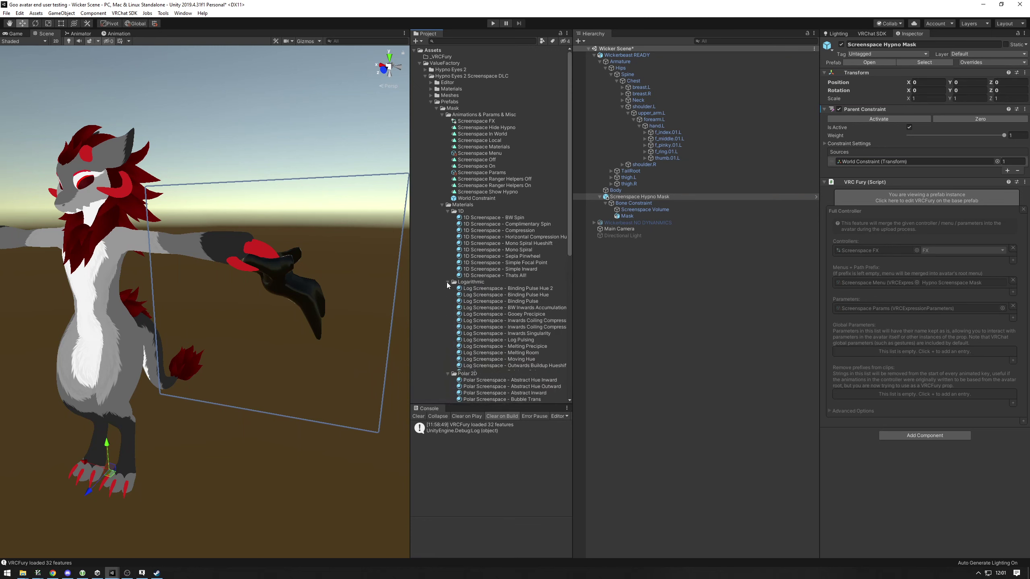
pyautogui.click(447, 282)
pyautogui.scroll(-5, 522, 273)
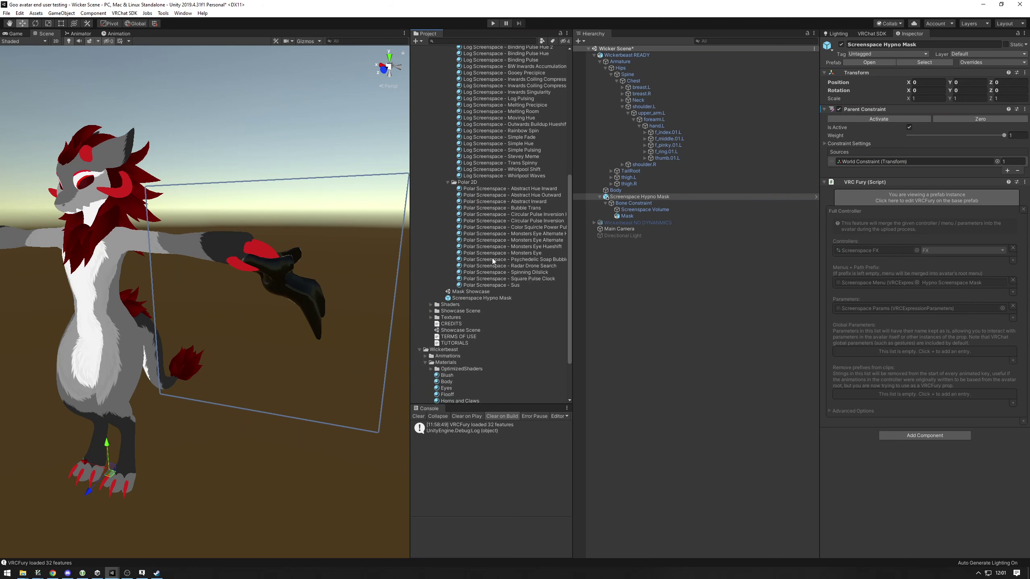
pyautogui.scroll(5, 492, 258)
pyautogui.scroll(-8, 493, 257)
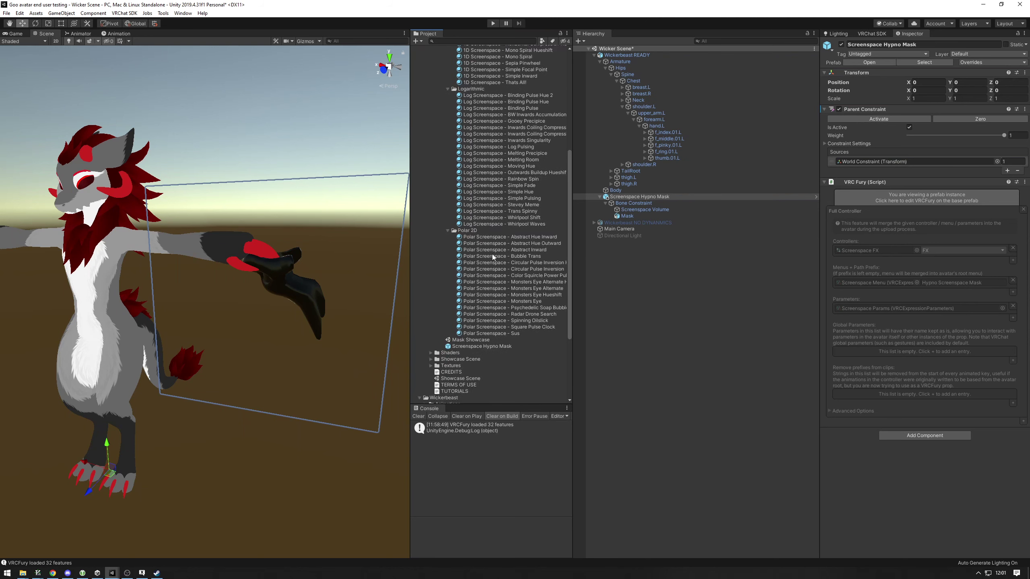
# Select the Screenspace Materials animation clip and dock the Animation window below the Scene view
pyautogui.scroll(9, 484, 194)
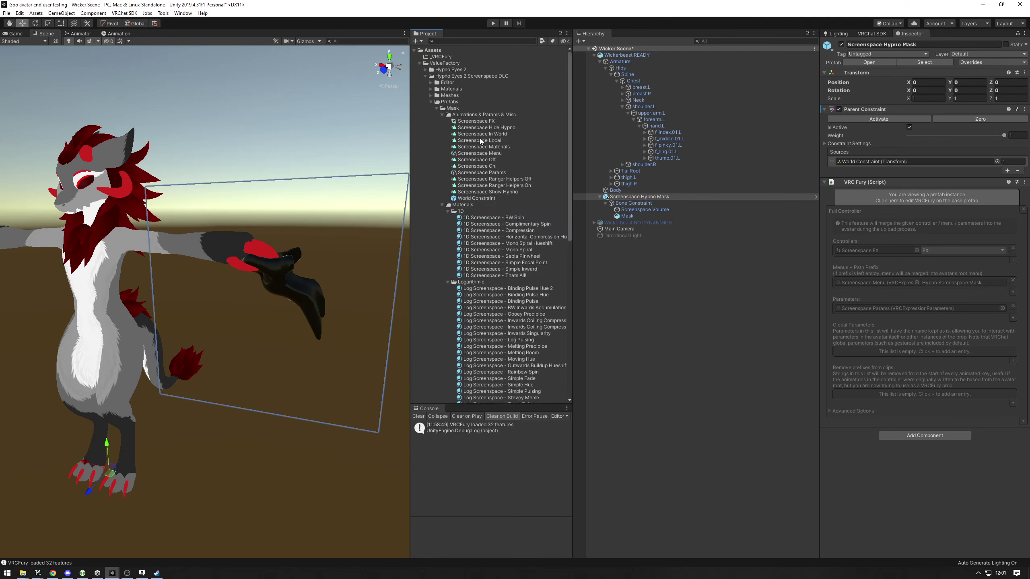
pyautogui.click(494, 147)
pyautogui.moveTo(86, 34); pyautogui.dragTo(77, 98)
pyautogui.moveTo(102, 36); pyautogui.dragTo(209, 536)
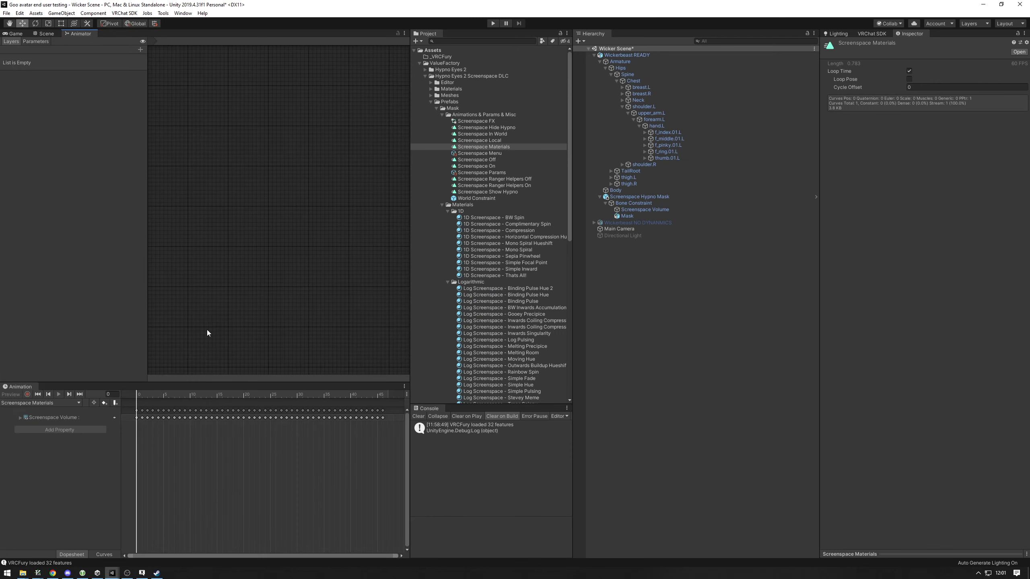
pyautogui.click(45, 33)
# Examine the Screenspace Volume keyframes in the Screenspace Materials clip's timeline
pyautogui.click(470, 148)
pyautogui.moveTo(137, 398)
pyautogui.mouseDown()
pyautogui.moveTo(129, 402)
pyautogui.moveTo(147, 401)
pyautogui.mouseUp()
pyautogui.click(25, 416)
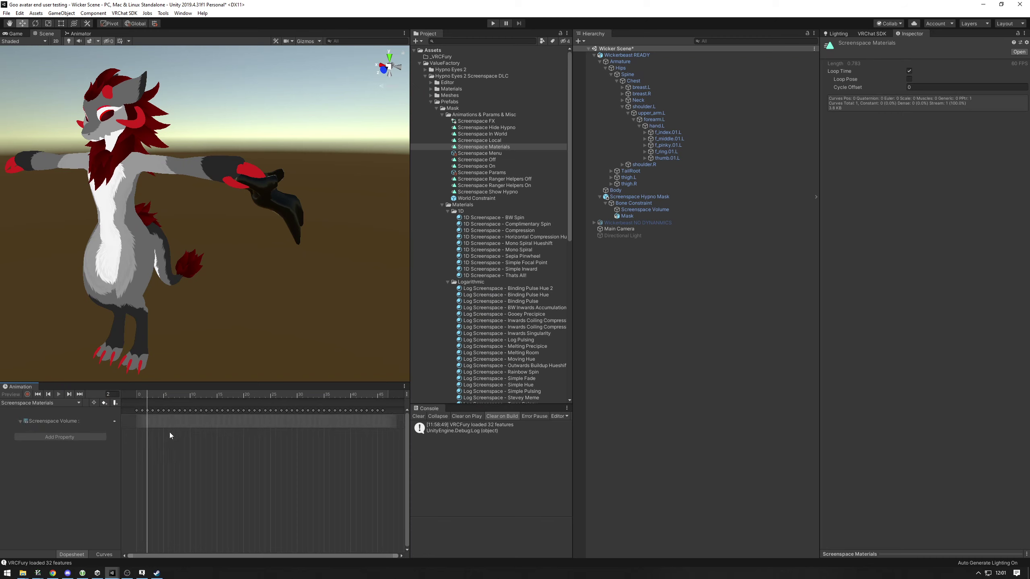
pyautogui.scroll(10, 191, 429)
pyautogui.scroll(-5, 191, 426)
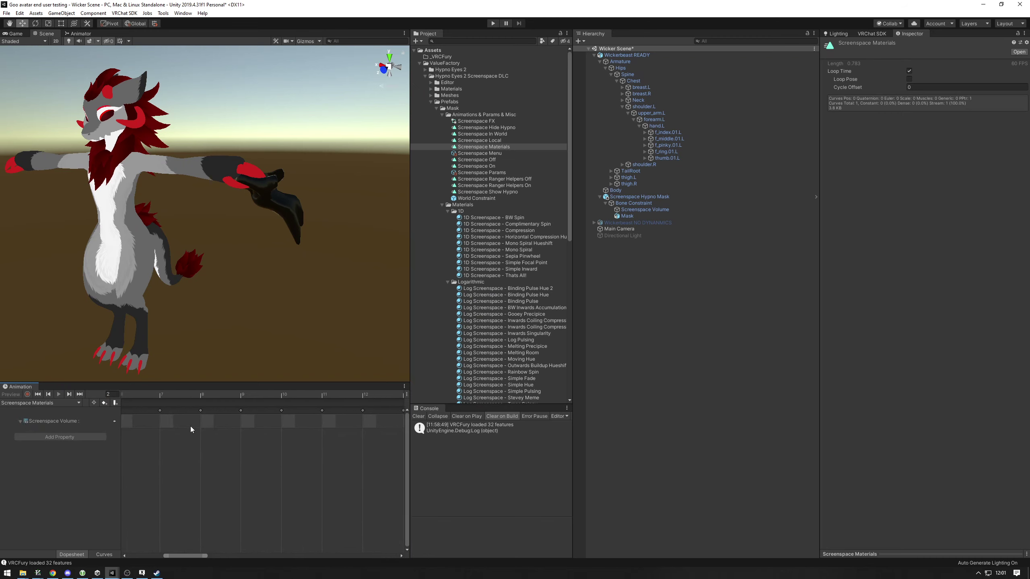
pyautogui.scroll(-10, 249, 419)
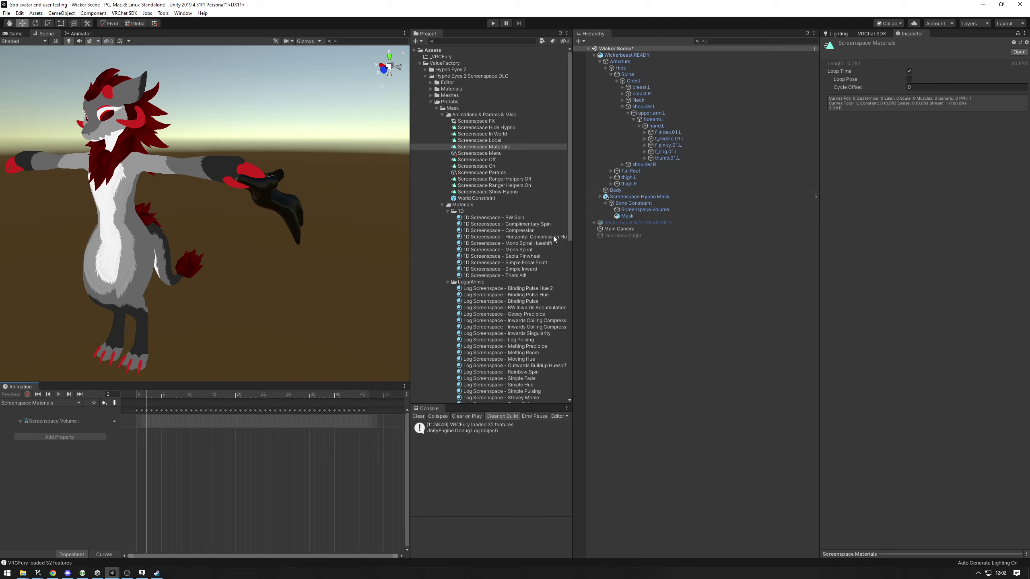
# Review the Screenspace, Fade-in and Helpers settings of the 1D Screenspace - Horizontal Compression Hueshift material
pyautogui.click(478, 238)
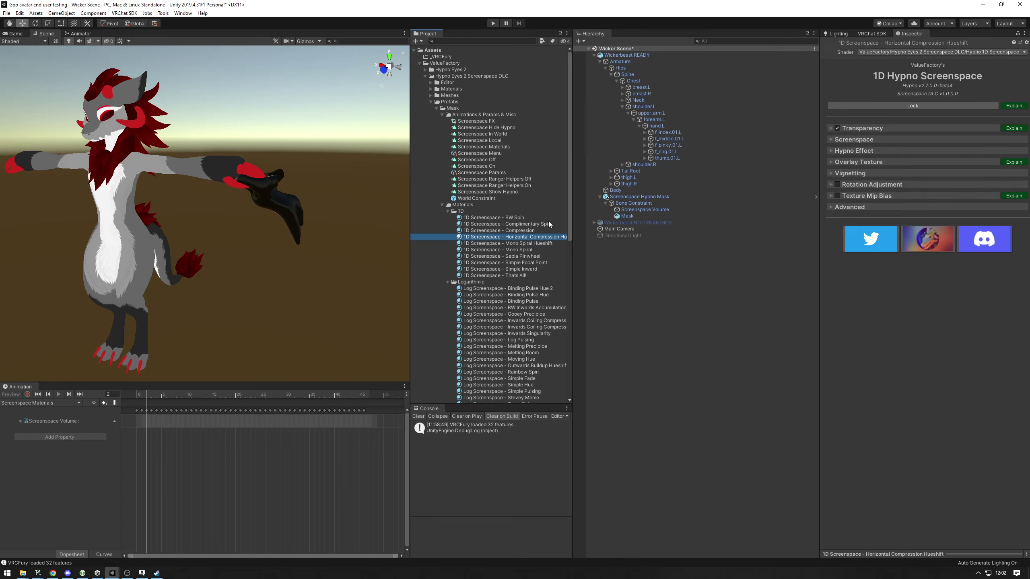
pyautogui.click(855, 139)
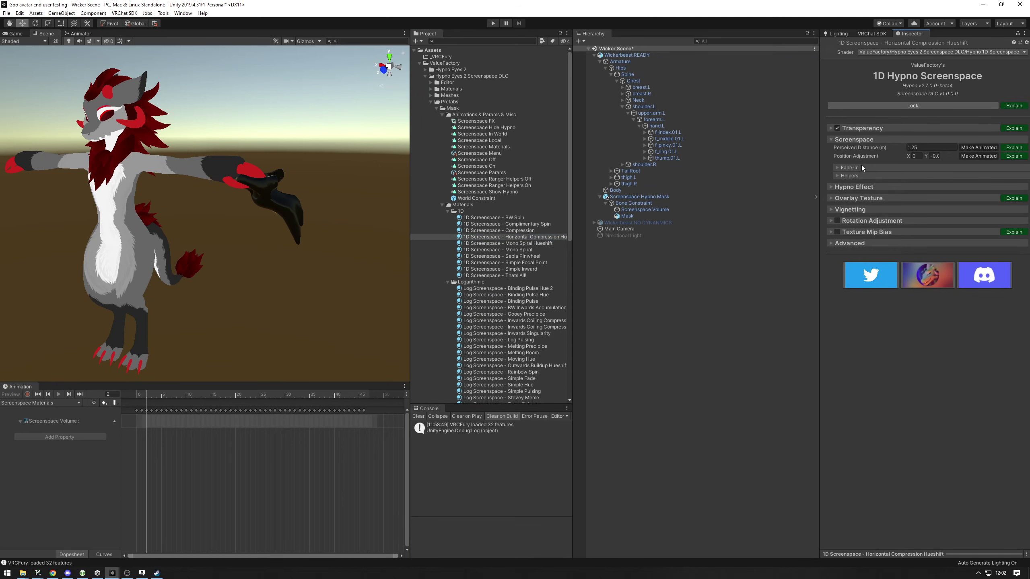
pyautogui.click(887, 169)
pyautogui.click(896, 167)
pyautogui.click(891, 176)
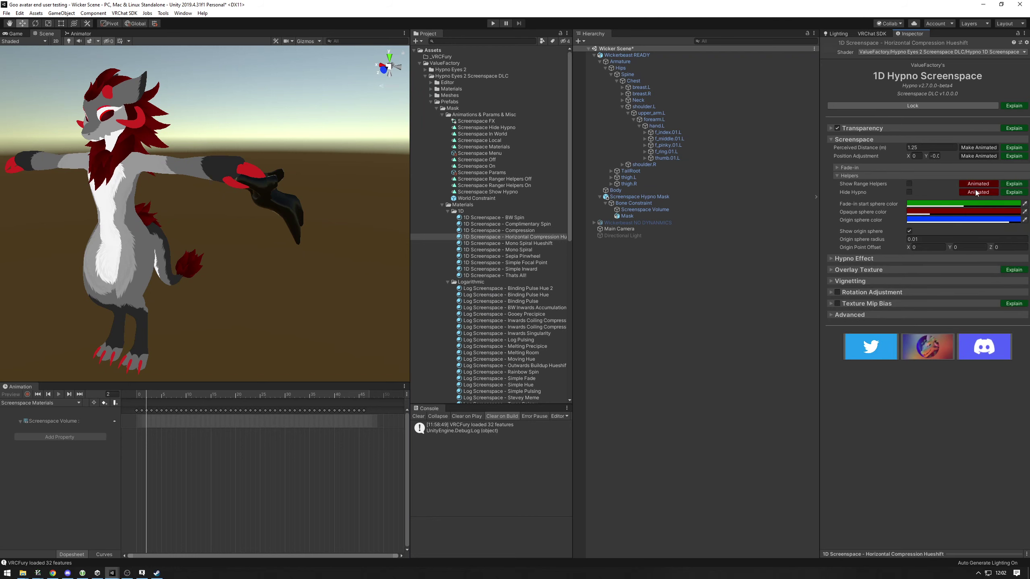
# Open the Mask Showcase scene, saving the changes to Wicker Scene
pyautogui.scroll(-10, 466, 269)
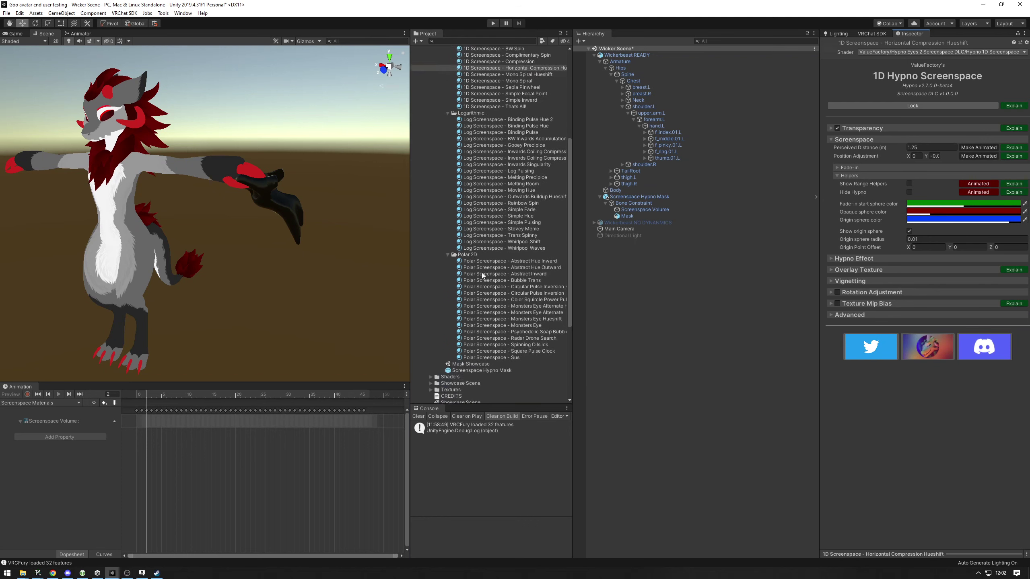
pyautogui.scroll(3, 542, 261)
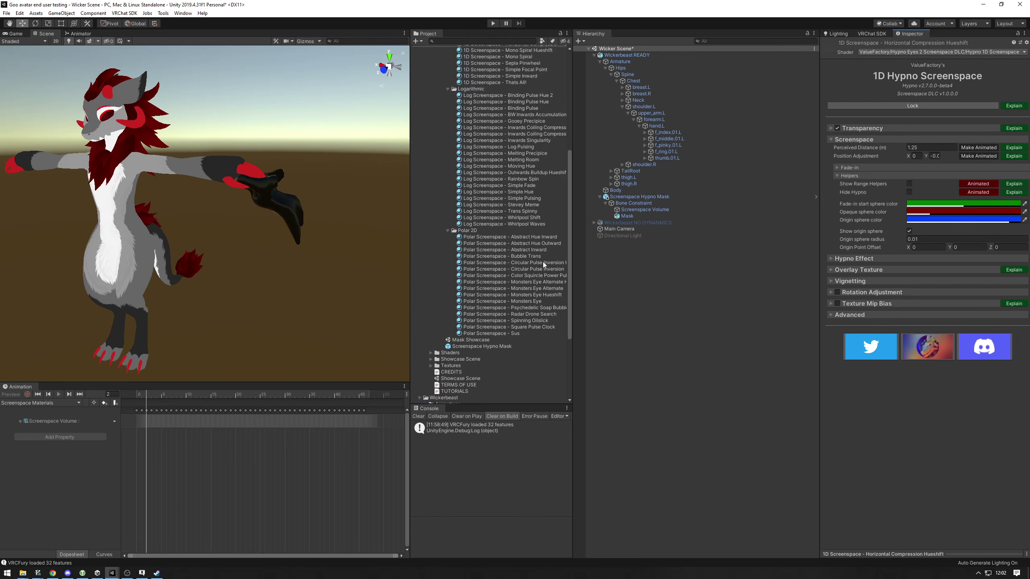
pyautogui.scroll(-3, 542, 261)
pyautogui.doubleClick(474, 294)
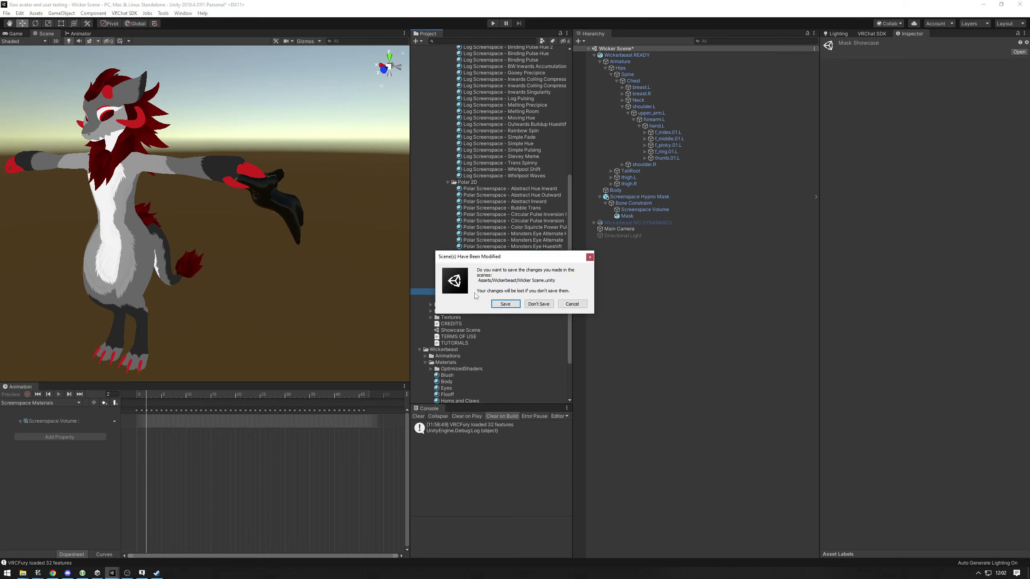
pyautogui.click(506, 305)
# Read the showcase scene's Menu Options board and view the Polar Screenspace - Color Squircle Power Pulse material's settings
pyautogui.keyDown('alt'); pyautogui.moveTo(148, 221); pyautogui.dragTo(131, 251); pyautogui.keyUp('alt')
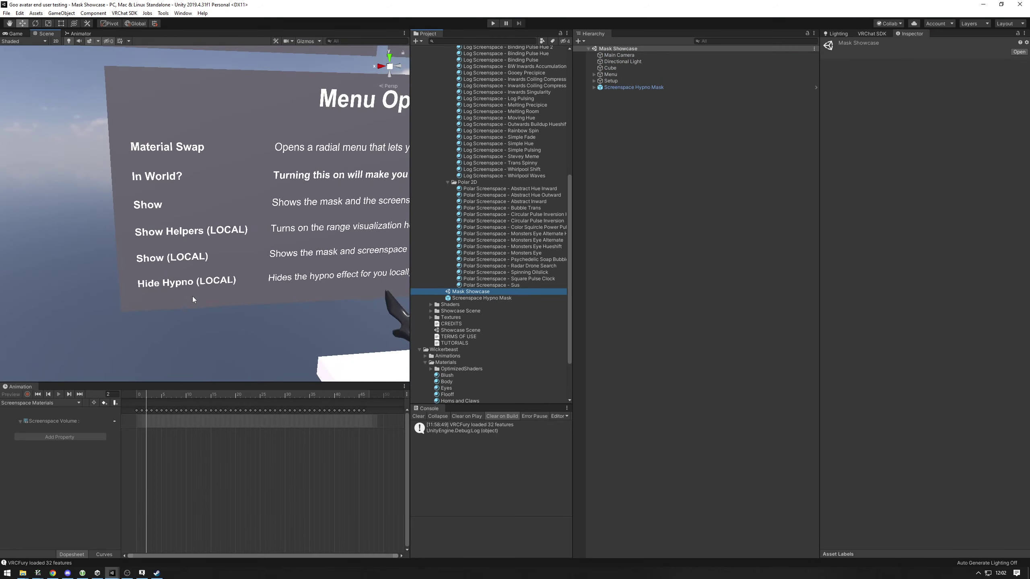
pyautogui.keyDown('alt'); pyautogui.moveTo(194, 300); pyautogui.dragTo(225, 295); pyautogui.keyUp('alt')
pyautogui.click(524, 228)
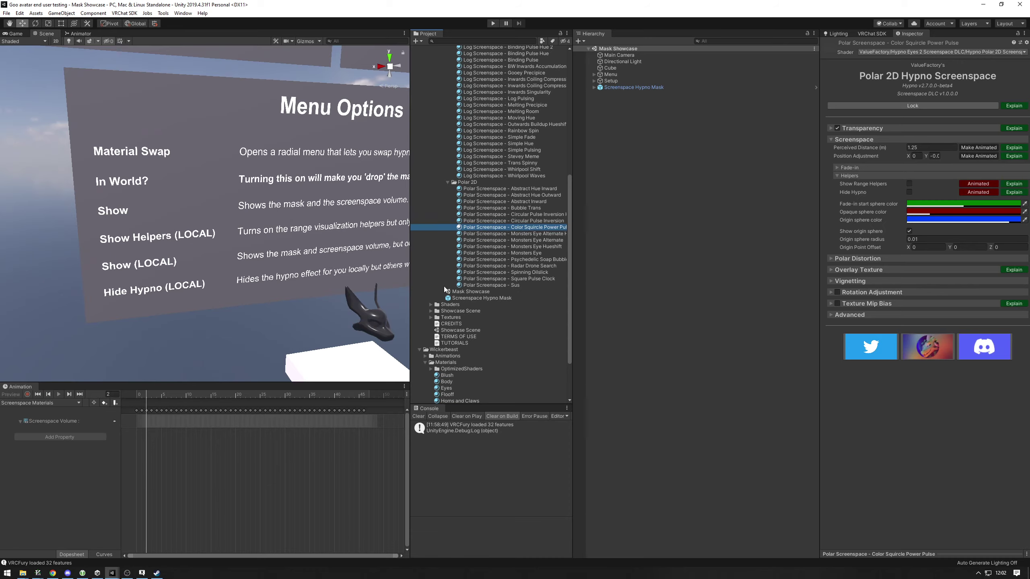
pyautogui.moveTo(325, 246); pyautogui.dragTo(179, 259, button='middle')
pyautogui.scroll(-1, 160, 267)
pyautogui.moveTo(245, 246); pyautogui.dragTo(253, 239, button='right')
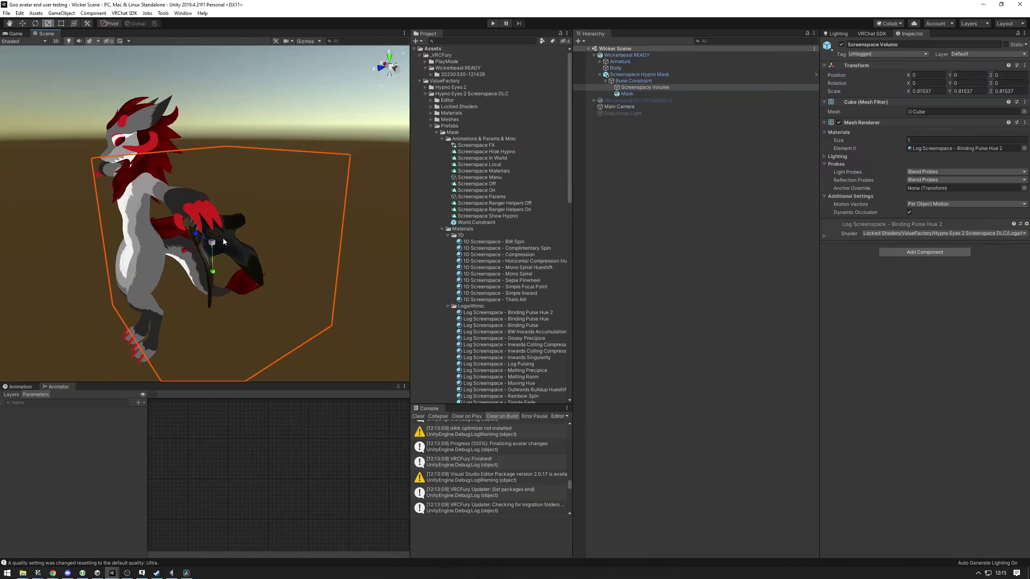
# Try enlarging the Screenspace Volume cube around the avatar's hand and undo the scaling
pyautogui.keyDown('alt'); pyautogui.moveTo(359, 160); pyautogui.dragTo(401, 171); pyautogui.keyUp('alt')
pyautogui.moveTo(273, 231); pyautogui.dragTo(353, 191)
pyautogui.hotkey('ctrl', 'z')
# Shrink the Screenspace Volume uniformly to a scale of about 0.039 at the mask, and rescale it larger freehand
pyautogui.press('w')
pyautogui.moveTo(353, 191); pyautogui.dragTo(442, 153, button='right')
pyautogui.press('s')
pyautogui.press('w')
pyautogui.keyDown('alt'); pyautogui.moveTo(442, 153); pyautogui.dragTo(417, 188); pyautogui.keyUp('alt')
pyautogui.moveTo(146, 209); pyautogui.dragTo(124, 228)
pyautogui.keyDown('alt'); pyautogui.moveTo(124, 229); pyautogui.dragTo(126, 227); pyautogui.keyUp('alt')
pyautogui.press('w')
pyautogui.moveTo(125, 227); pyautogui.dragTo(58, 218, button='right')
pyautogui.keyDown('alt'); pyautogui.moveTo(58, 219); pyautogui.dragTo(200, 236); pyautogui.keyUp('alt')
pyautogui.scroll(-3, 211, 219)
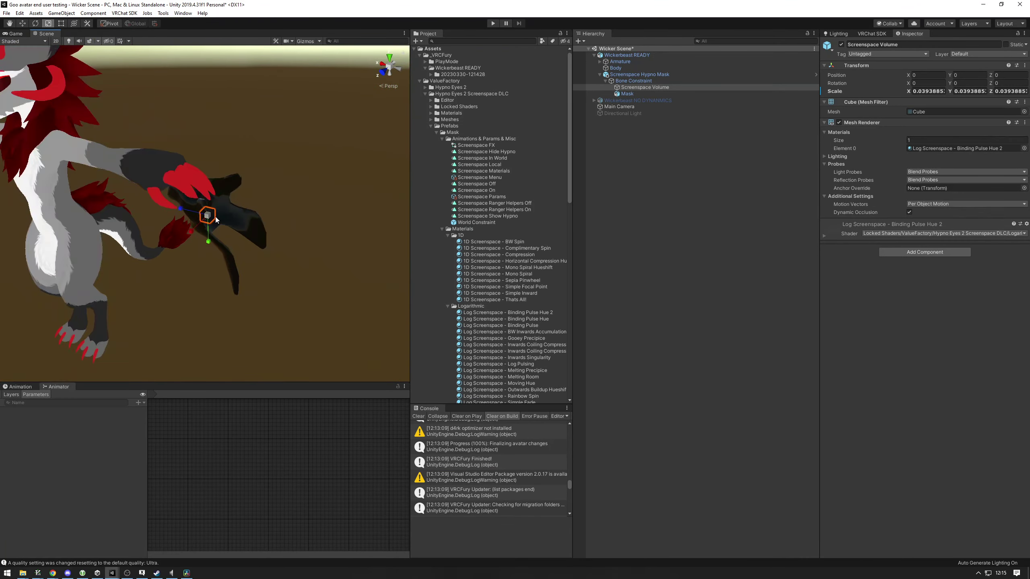
pyautogui.scroll(-3, 216, 219)
pyautogui.moveTo(207, 213); pyautogui.dragTo(294, 112)
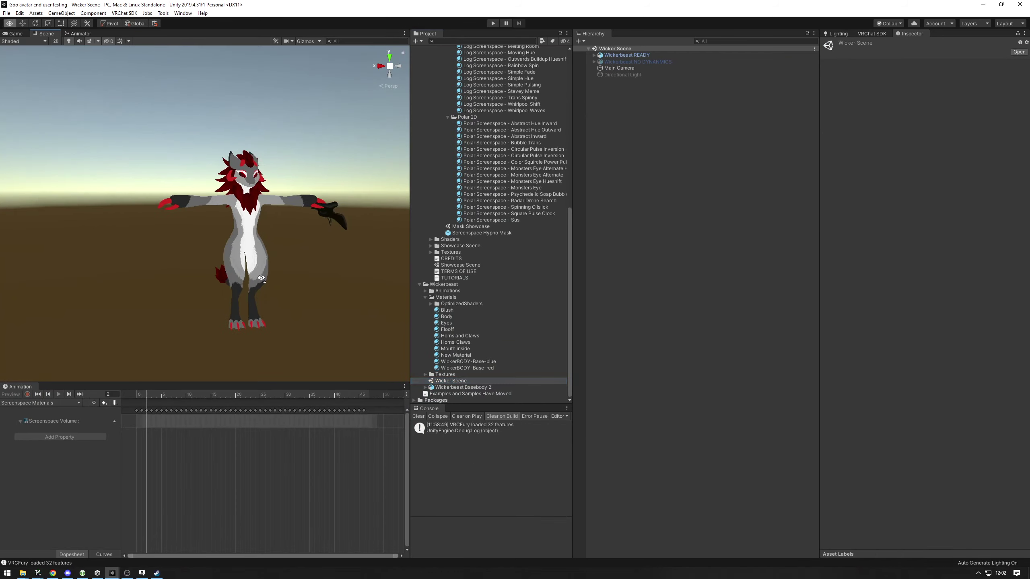
# Expand Wickerbeast READY and review the Screenspace Hypno Mask's VRCFury controller, menu and parameter assignments
pyautogui.moveTo(269, 276); pyautogui.dragTo(368, 223, button='right')
pyautogui.click(595, 55)
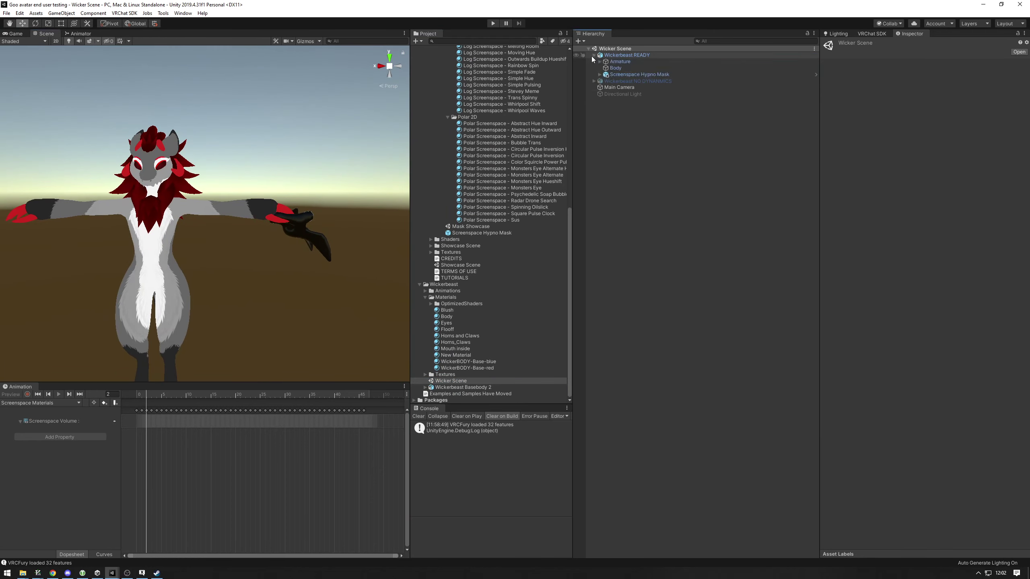
pyautogui.click(602, 75)
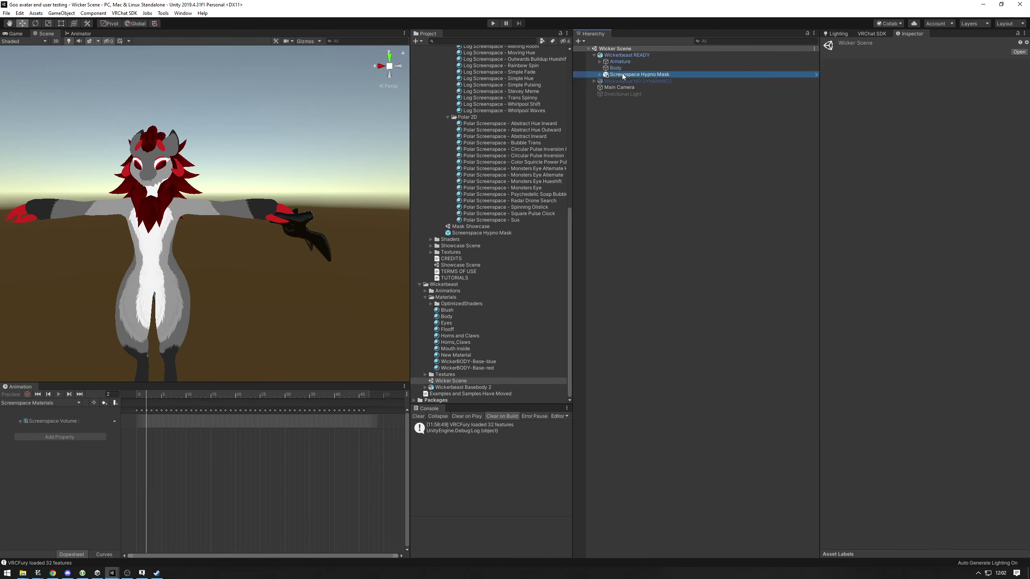
pyautogui.click(600, 75)
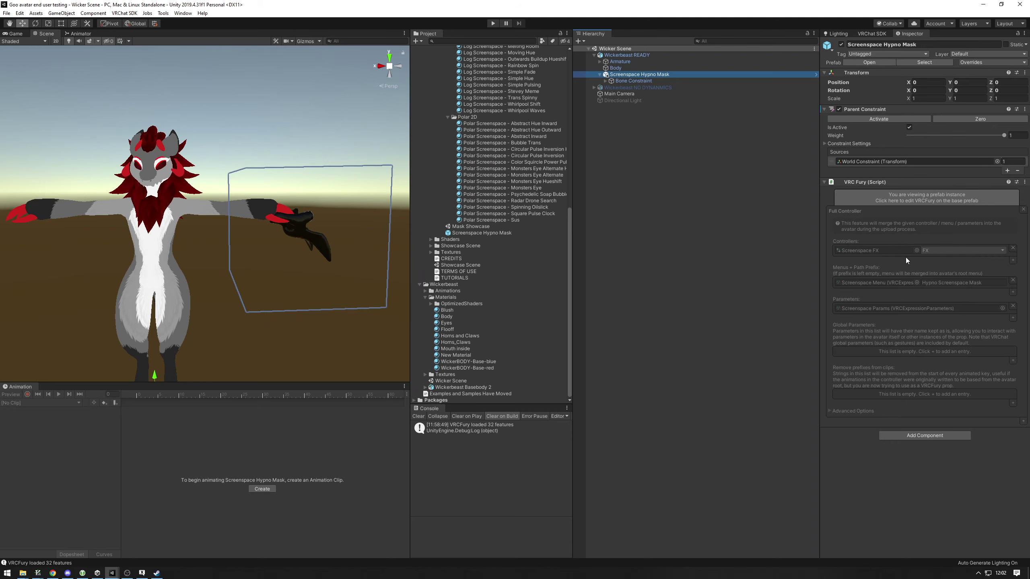
pyautogui.click(616, 68)
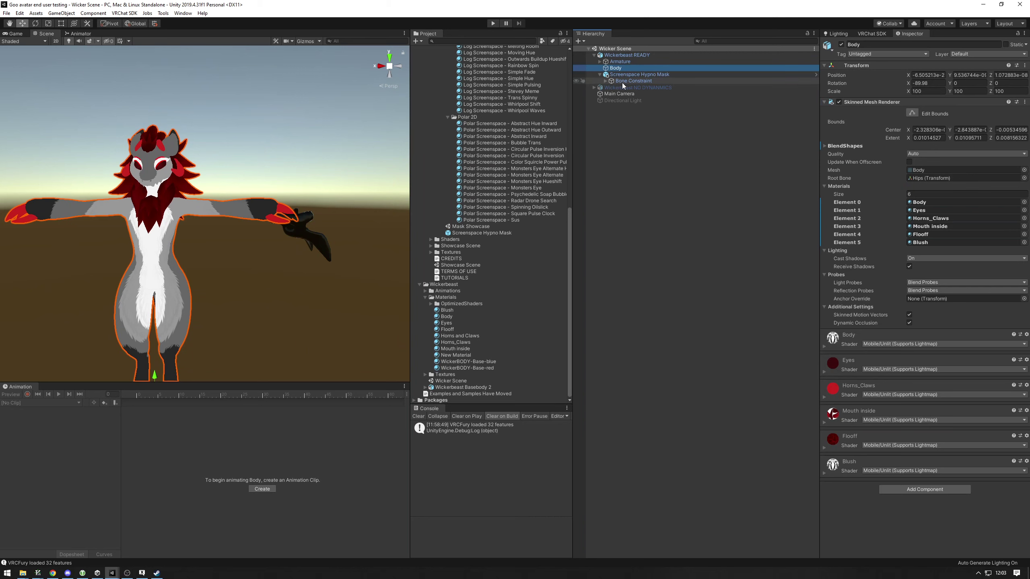
# Locate the WickerFX controller in the avatar's FX playable layer and open it in the Animator
pyautogui.click(628, 55)
pyautogui.scroll(-10, 925, 253)
pyautogui.click(883, 248)
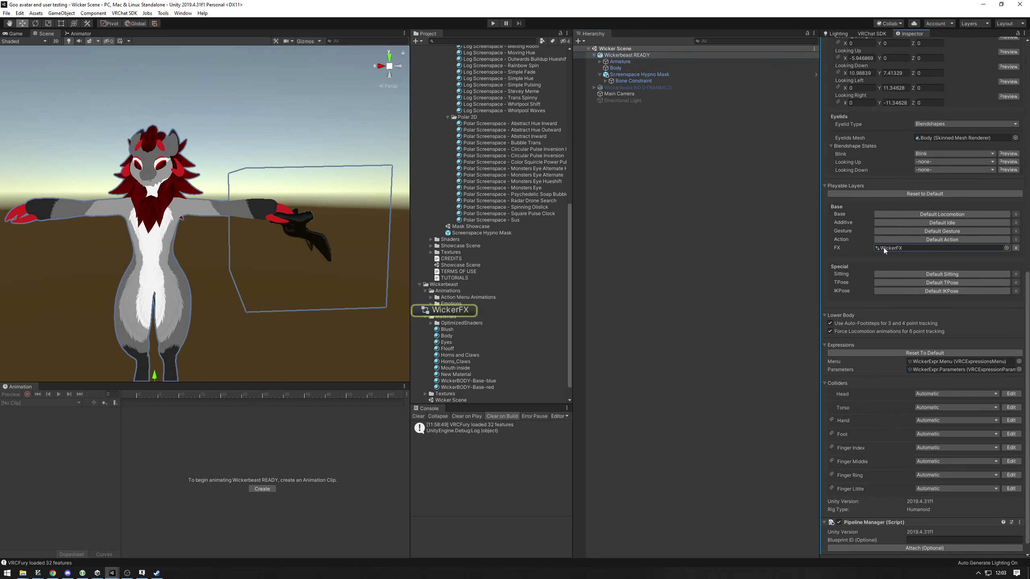
pyautogui.click(450, 310)
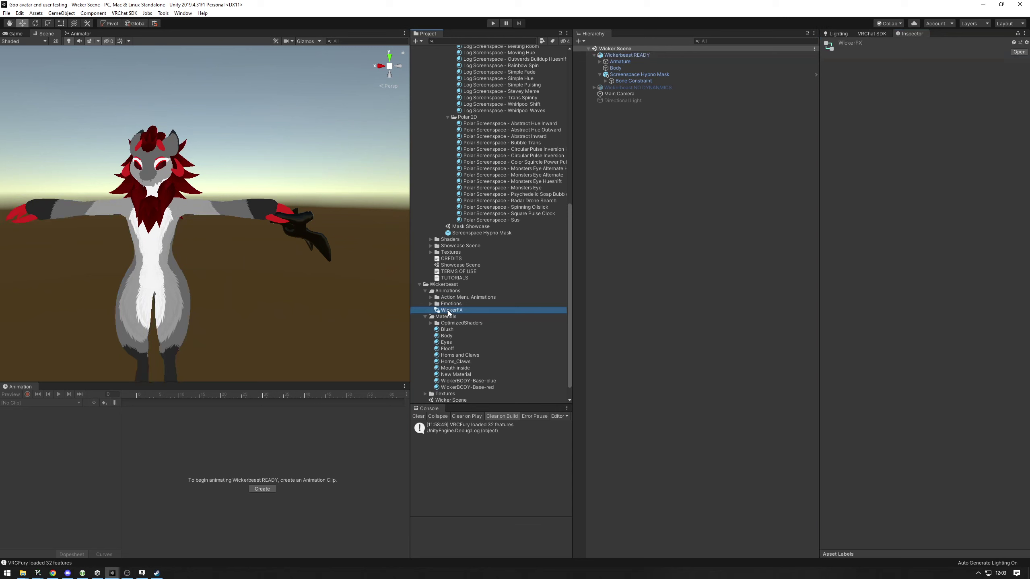
pyautogui.doubleClick(451, 311)
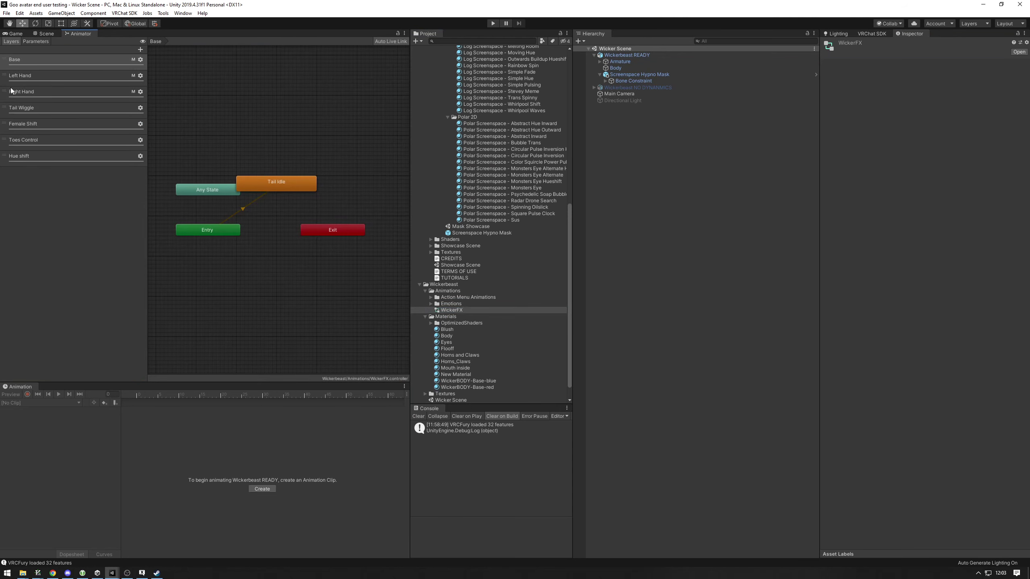
# Compare the animation layers of the Screenspace FX controller with those of WickerFX
pyautogui.scroll(10, 504, 249)
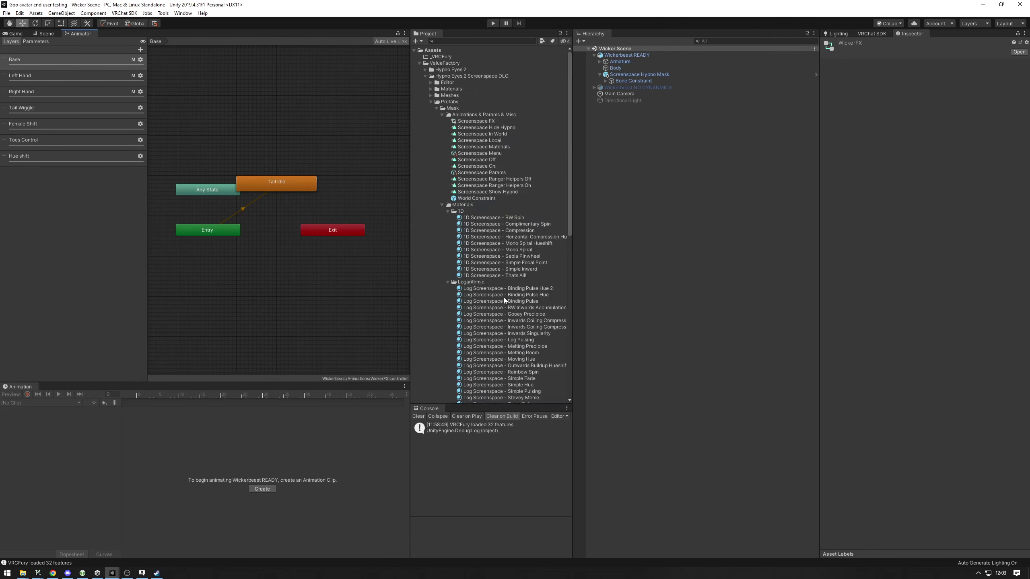
pyautogui.click(474, 121)
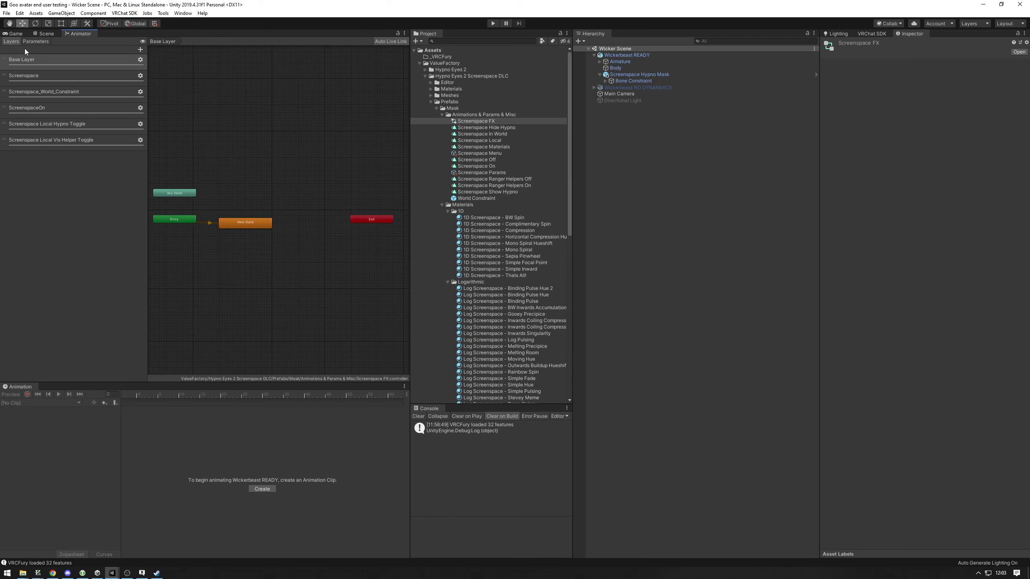
pyautogui.scroll(-15, 498, 242)
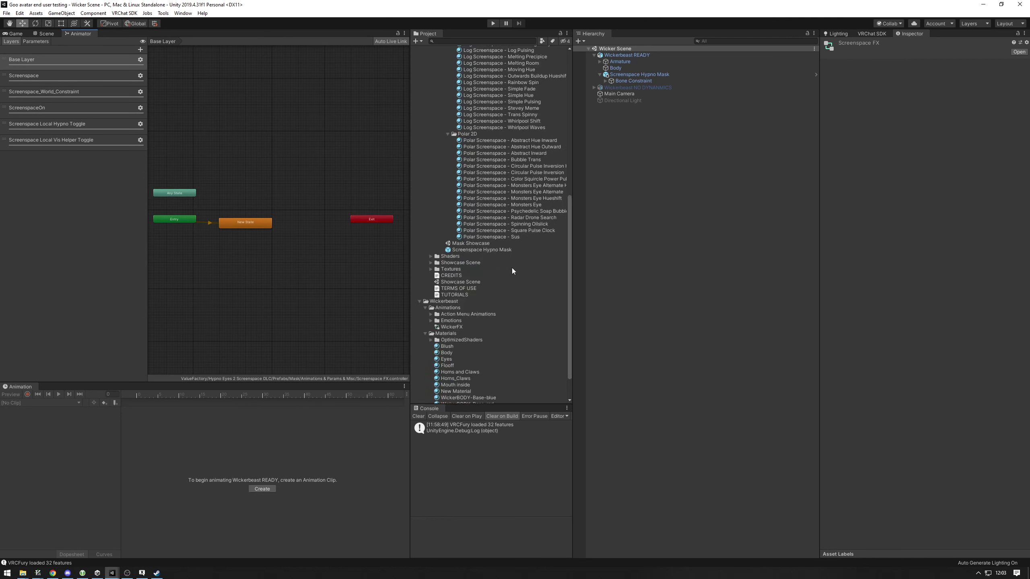
pyautogui.click(451, 303)
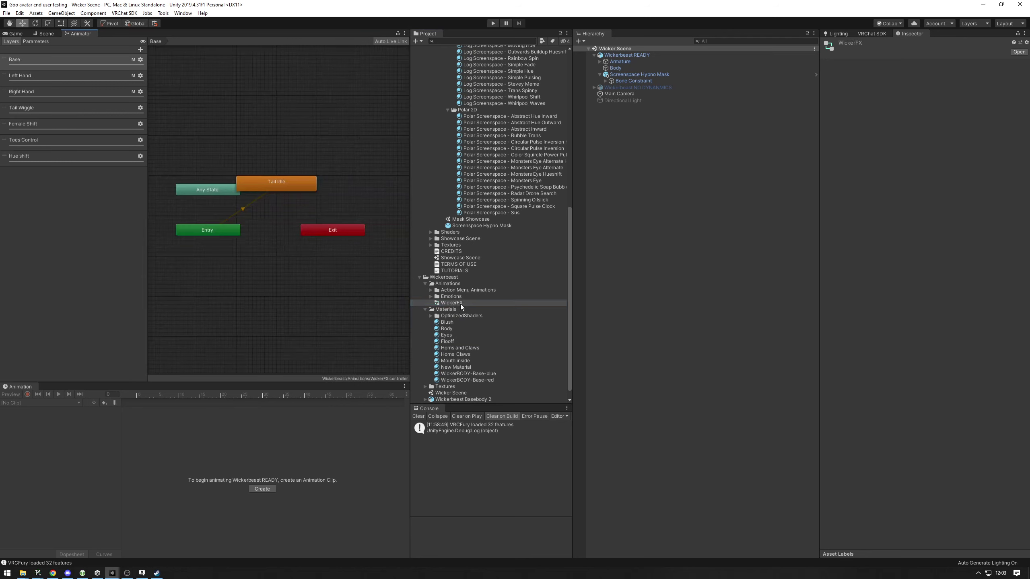
# Compare the animator parameters of WickerFX with those of Screenspace FX
pyautogui.click(35, 41)
pyautogui.scroll(15, 474, 190)
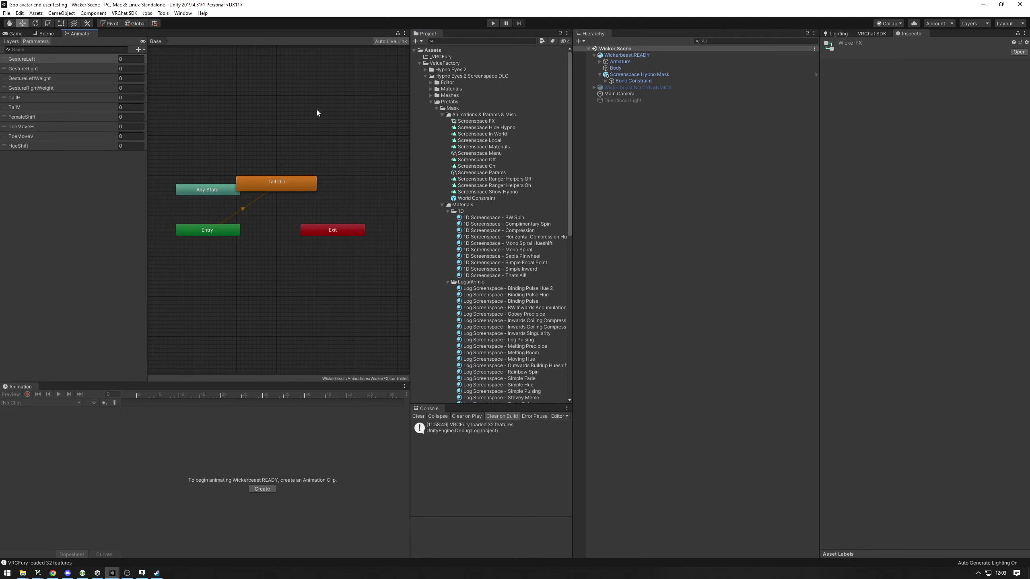
pyautogui.click(477, 122)
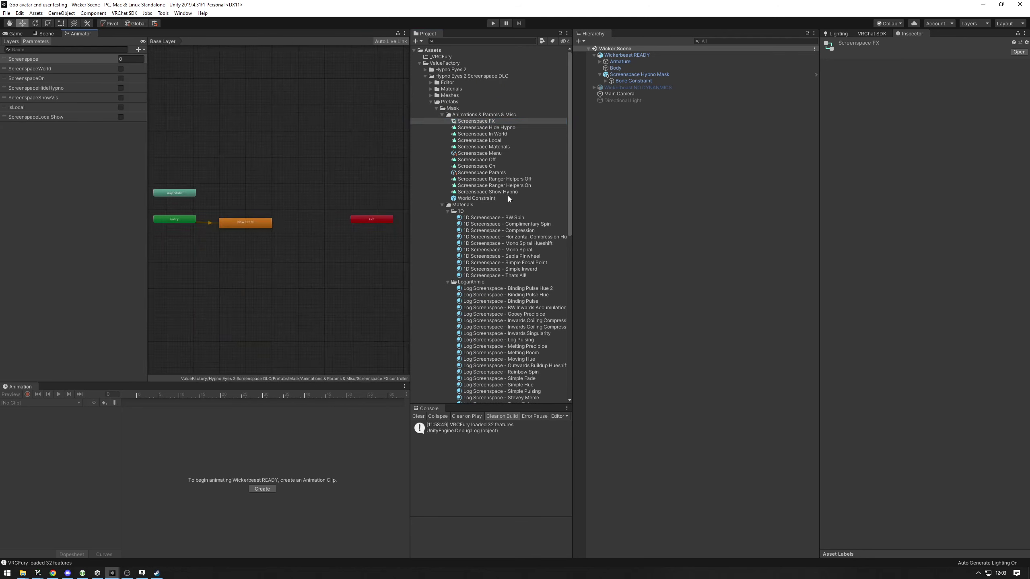
pyautogui.scroll(-6, 508, 234)
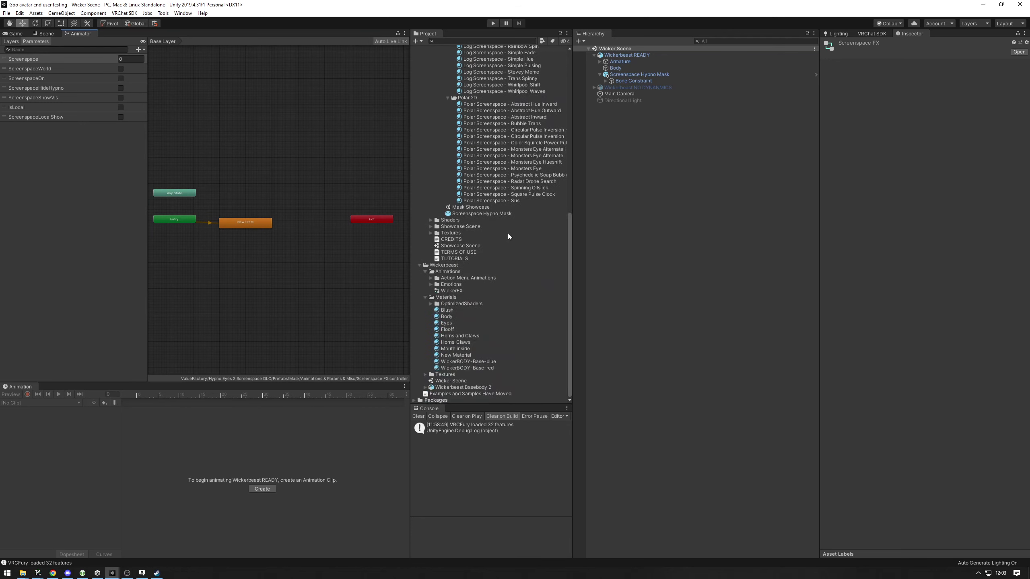
pyautogui.scroll(6, 508, 233)
# Review the parameters in Screenspace Params and the controls in Screenspace Menu
pyautogui.click(482, 173)
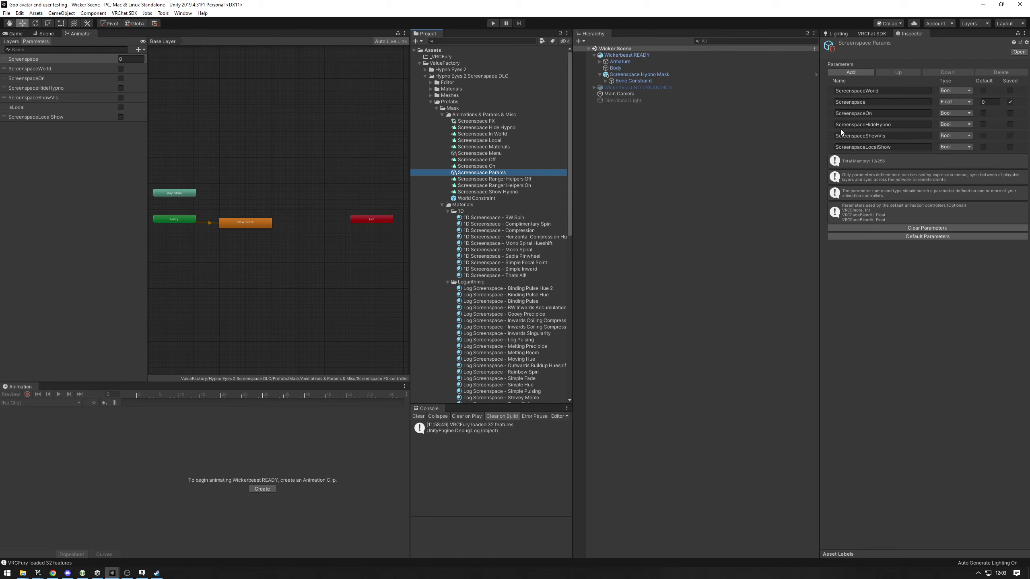
pyautogui.scroll(-15, 471, 201)
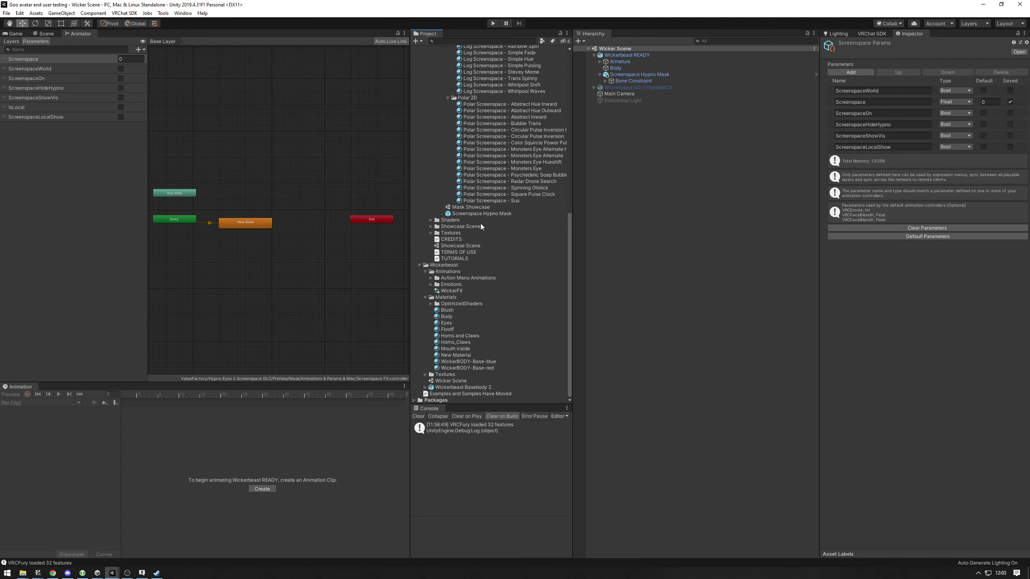
pyautogui.scroll(15, 485, 219)
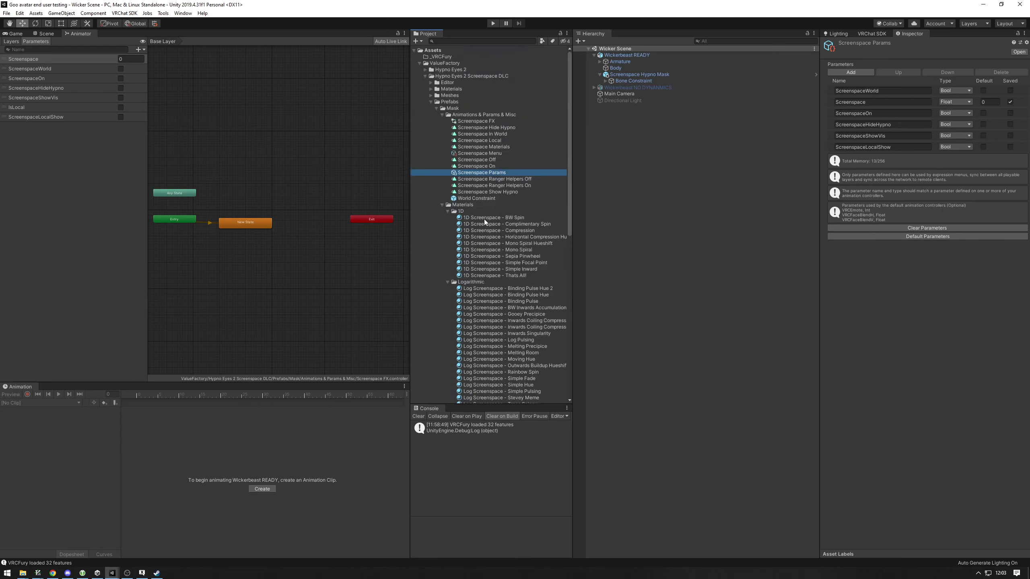
pyautogui.click(478, 153)
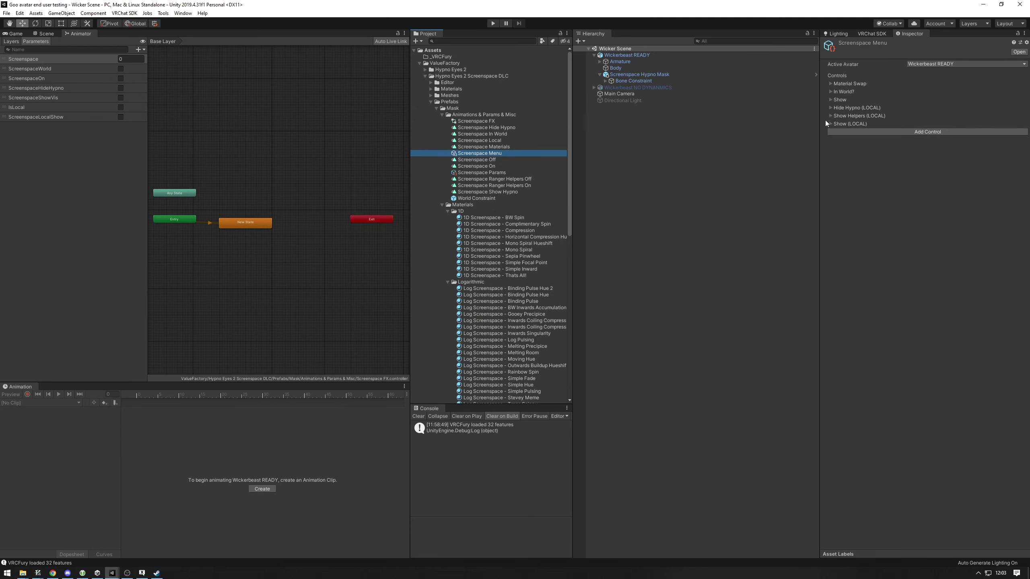
pyautogui.scroll(-15, 475, 186)
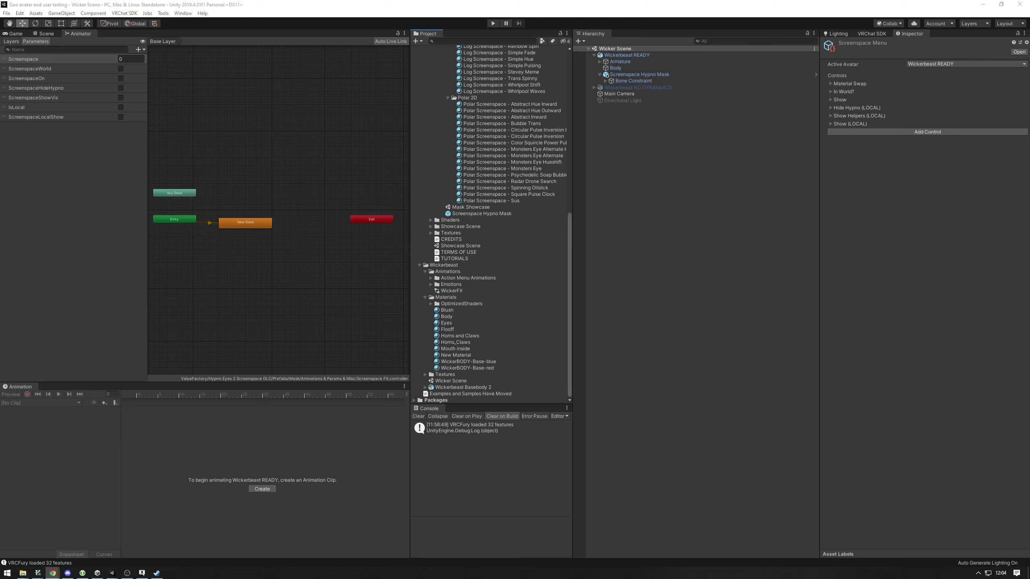
# Switch to the browser and read the VRLabs Avatars-3.0-Manager GitHub page, including its README usage instructions and downloads section
pyautogui.moveTo(0, 124); pyautogui.dragTo(692, 126)
pyautogui.scroll(10, 299, 192)
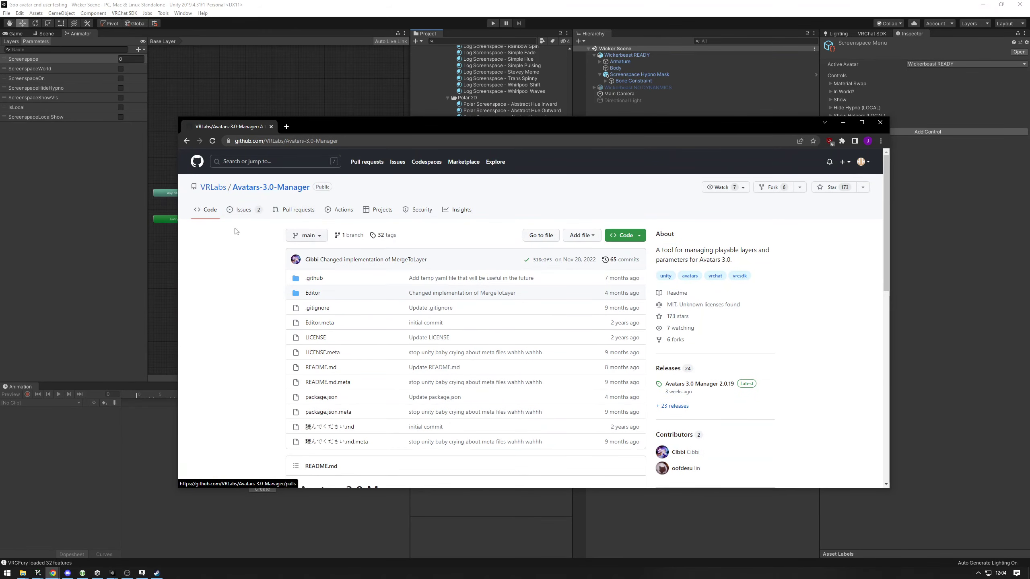
pyautogui.scroll(-12, 411, 268)
pyautogui.scroll(-3, 411, 269)
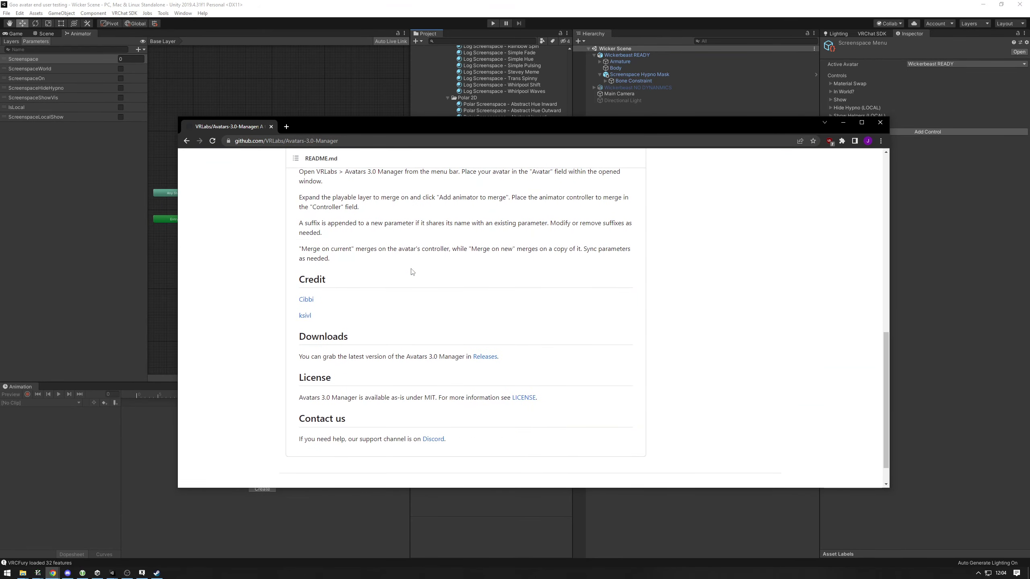
pyautogui.scroll(9, 411, 269)
pyautogui.moveTo(492, 127)
pyautogui.mouseDown()
pyautogui.moveTo(485, 141)
pyautogui.moveTo(493, 127)
pyautogui.mouseUp()
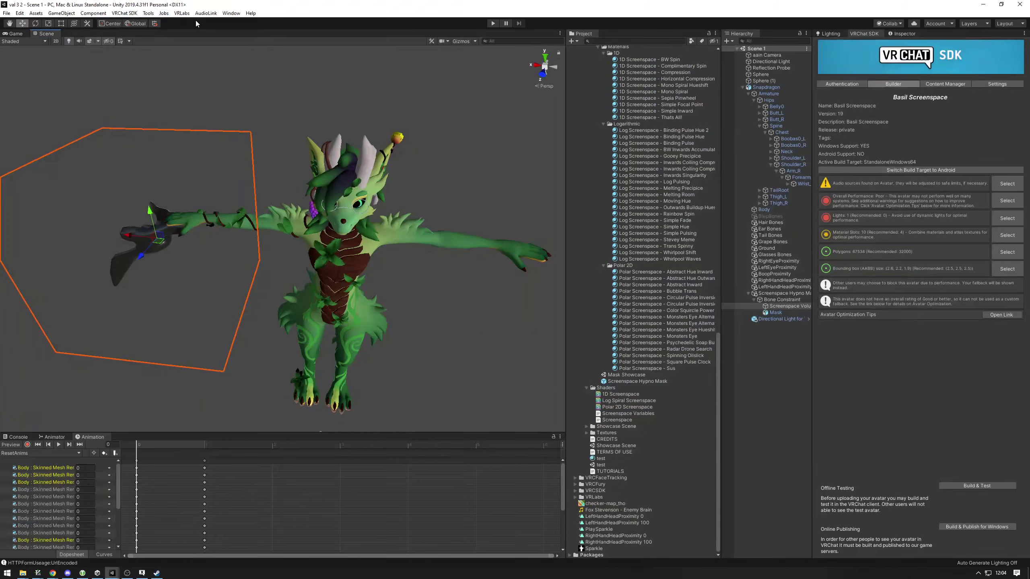
# In the Unity project containing the Snapdragon avatar, open Avatars 3.0 Manager and load Snapdragon as its avatar
pyautogui.click(182, 13)
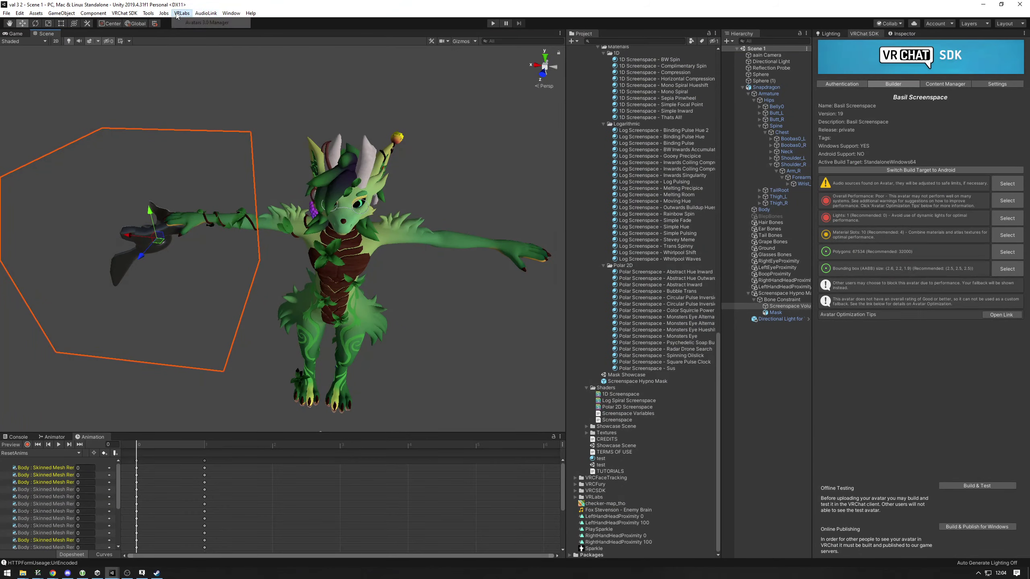
pyautogui.click(188, 23)
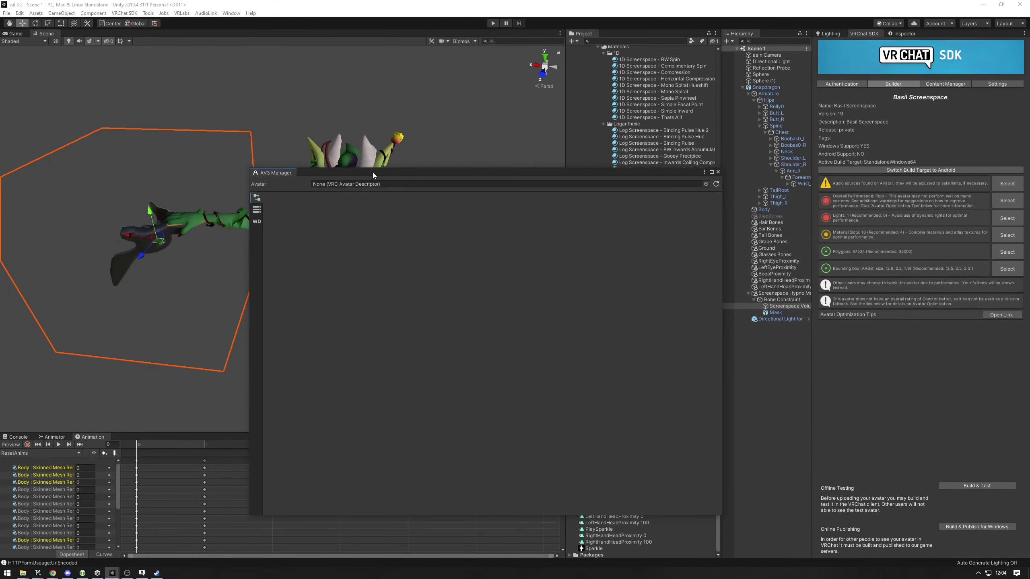
pyautogui.moveTo(372, 173); pyautogui.dragTo(249, 163)
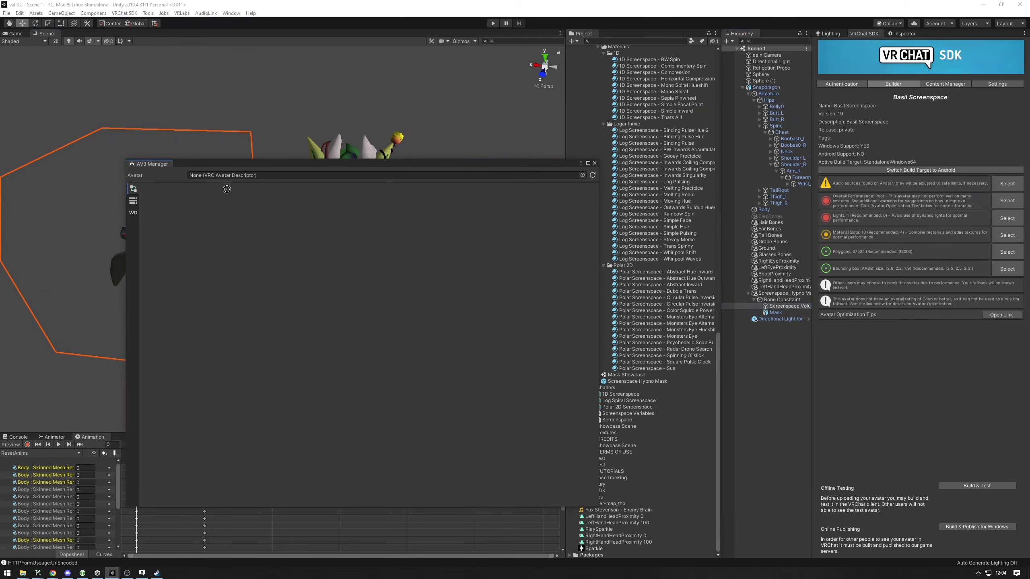
pyautogui.click(174, 203)
pyautogui.click(173, 202)
# Expand the FX playable layer in AV3 Manager and examine its parameters and the options for merging an animator
pyautogui.click(152, 268)
pyautogui.scroll(-5, 238, 299)
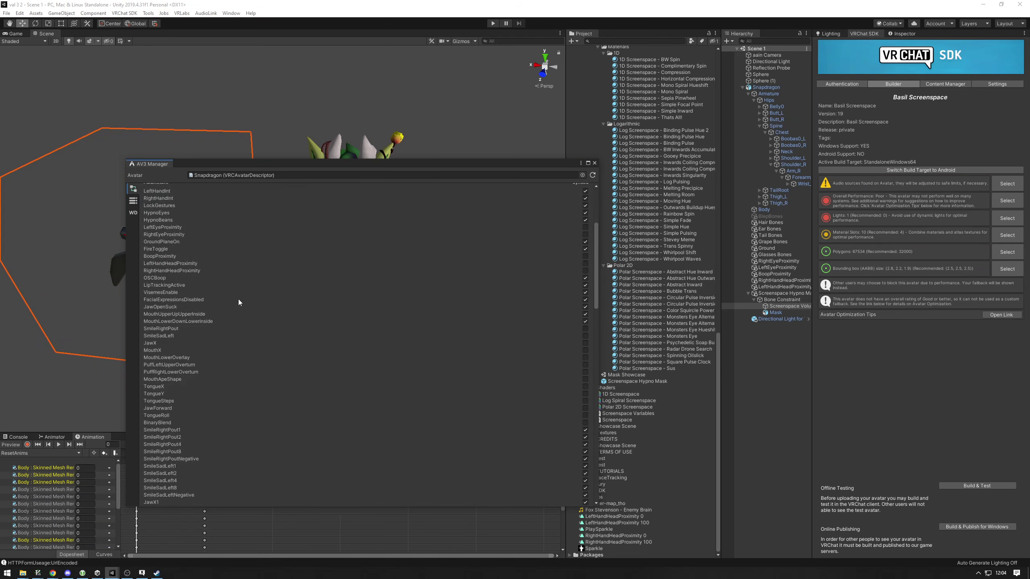
pyautogui.scroll(-20, 238, 299)
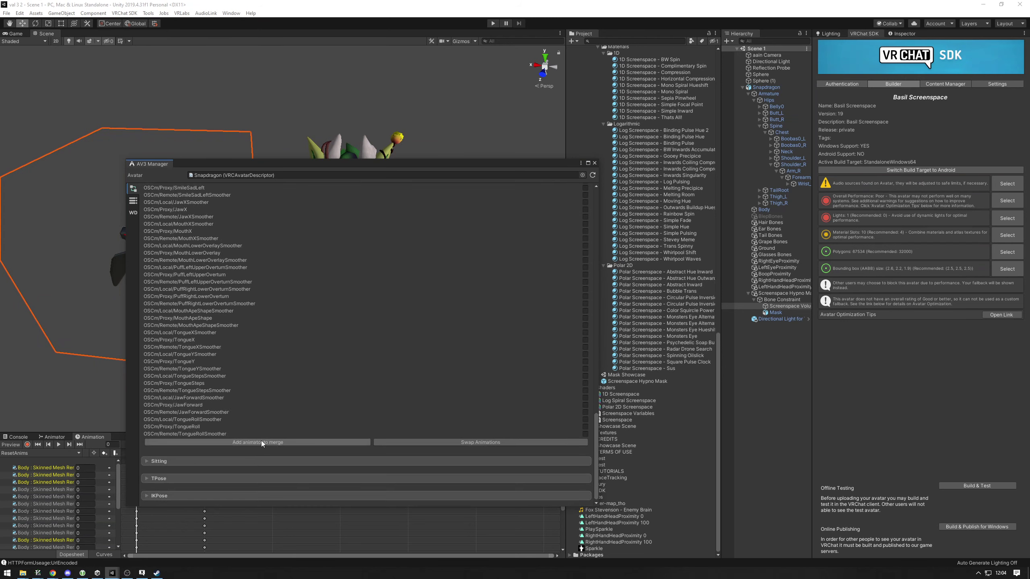
# Examine the avatar's expression parameters in AV3 Manager and the options for copying parameters
pyautogui.click(133, 201)
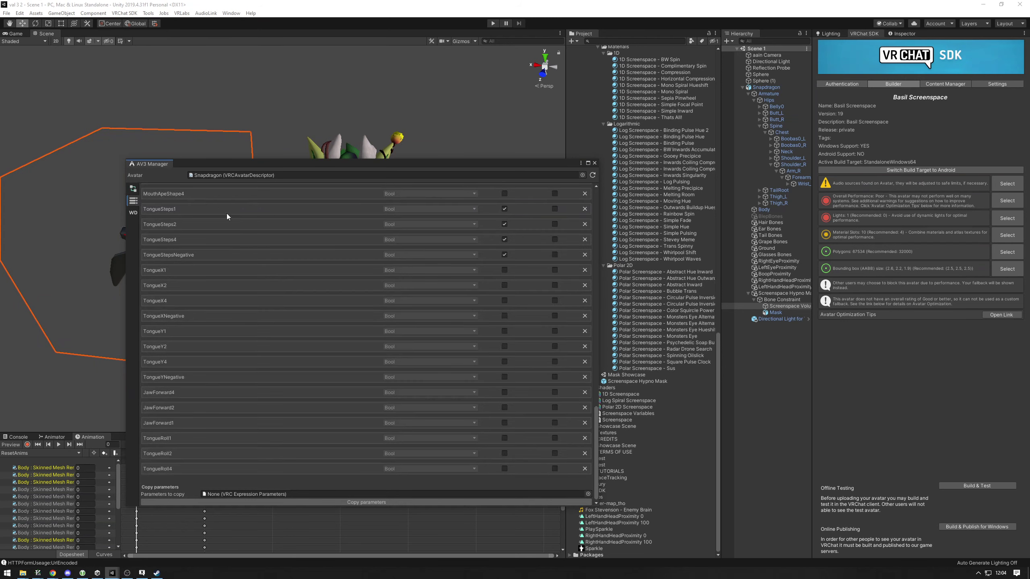
pyautogui.scroll(20, 269, 301)
pyautogui.scroll(-20, 244, 244)
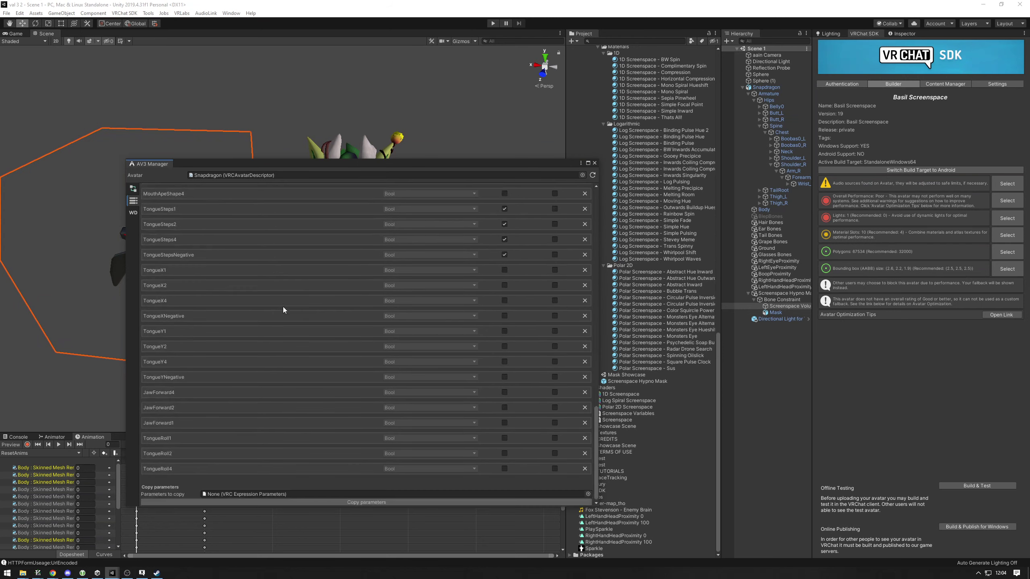